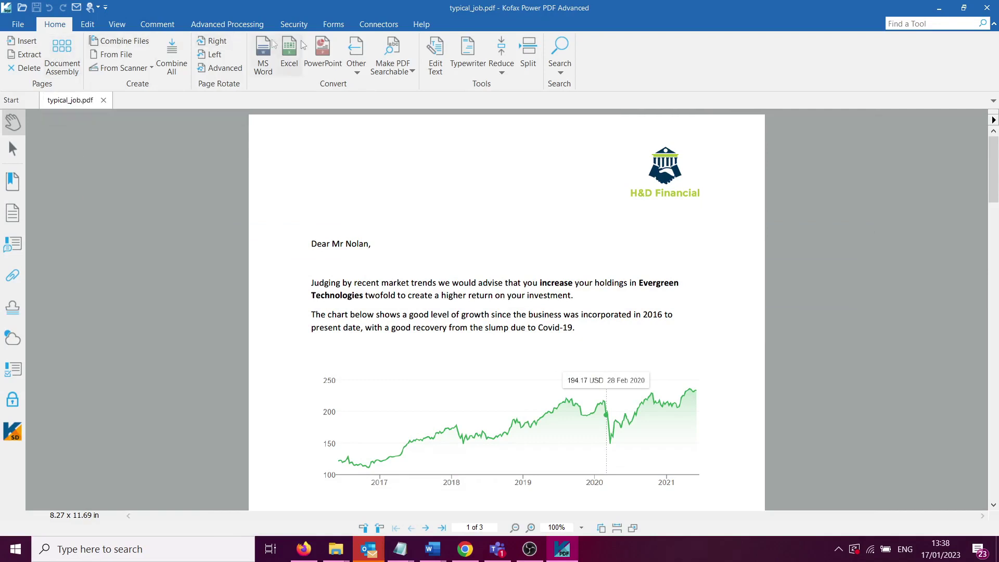
Browse the Edit, View, Comment and Advanced ribbon tabs, then return to Home.
click(88, 24)
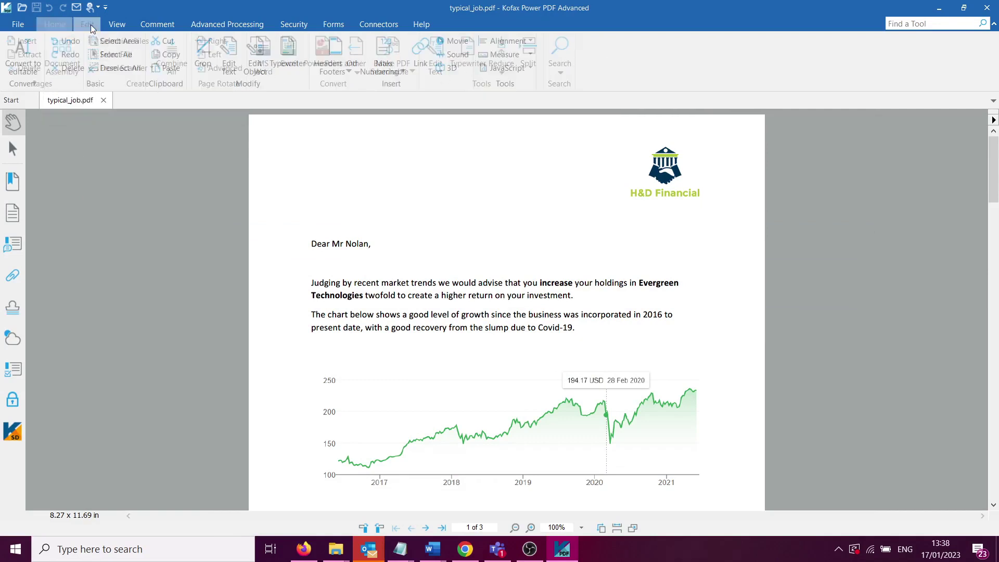
click(117, 24)
click(157, 25)
click(203, 26)
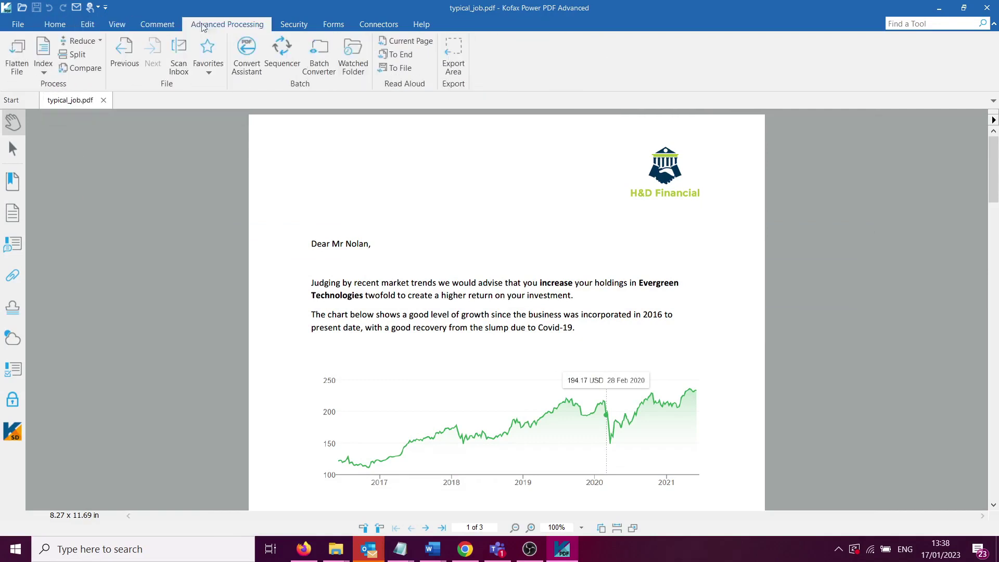
click(61, 26)
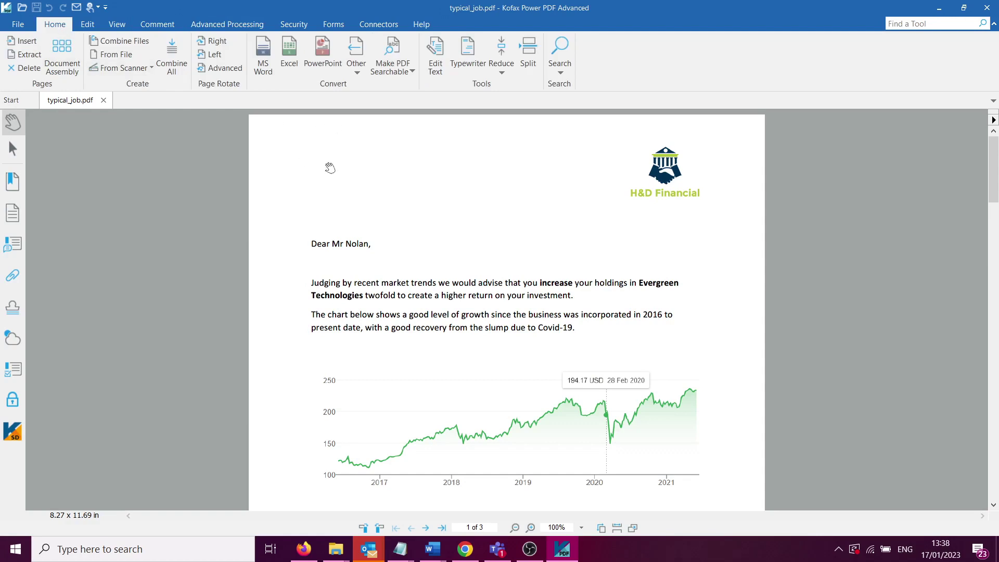
Start Edit Text by searching 'edit t' in Find a Tool.
click(904, 22)
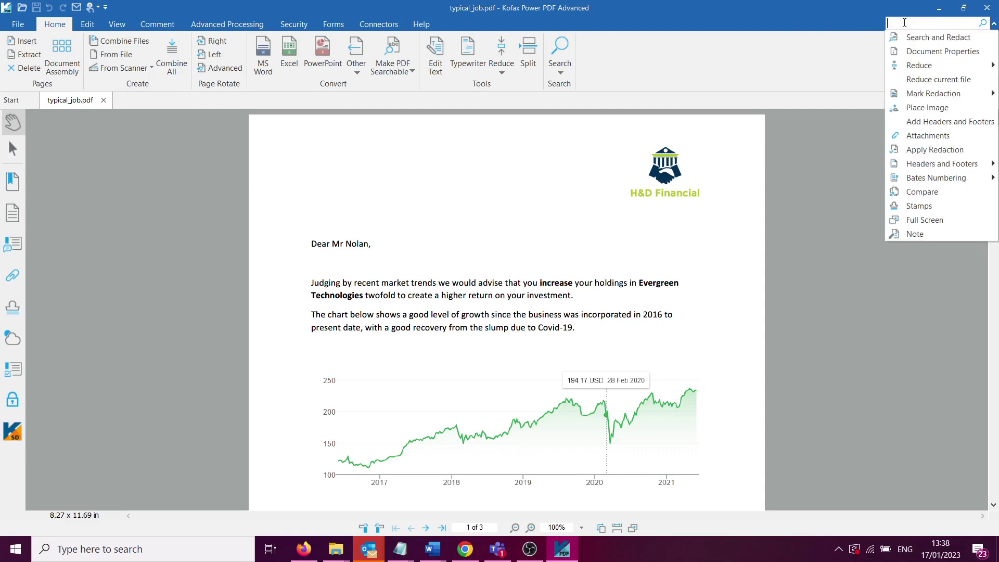
text(edit t)
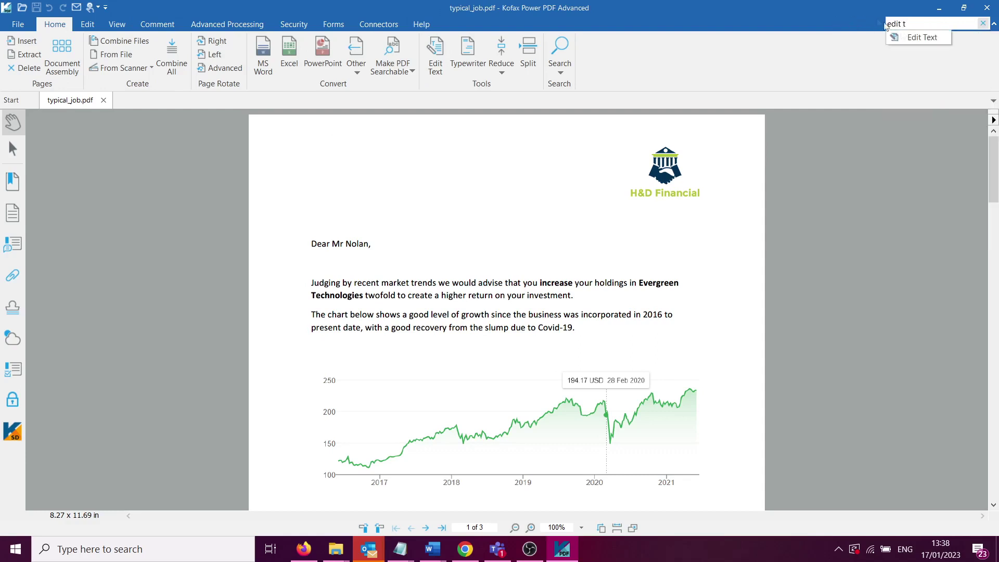
key(Return)
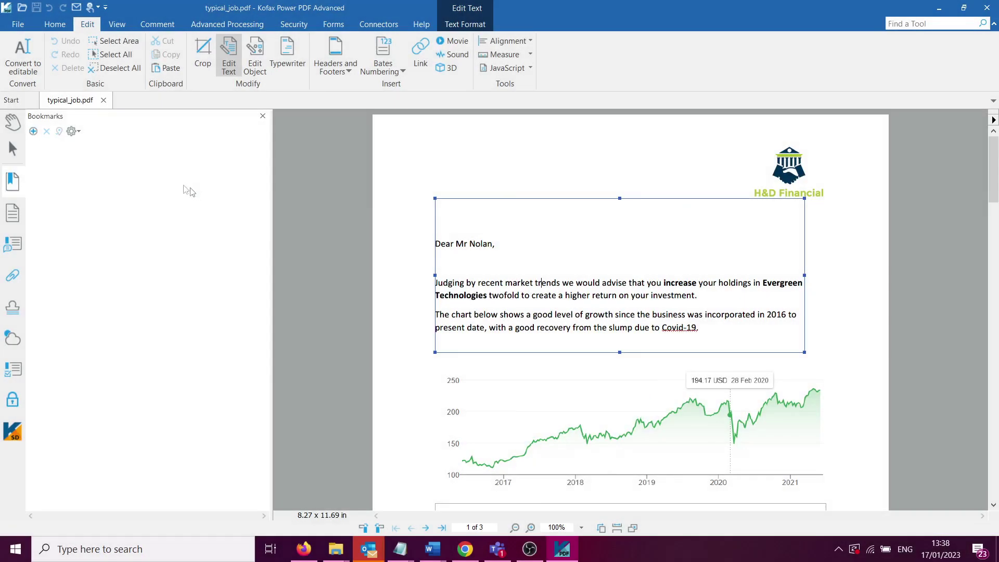
Add a bookmark named B1 for the current page.
click(34, 131)
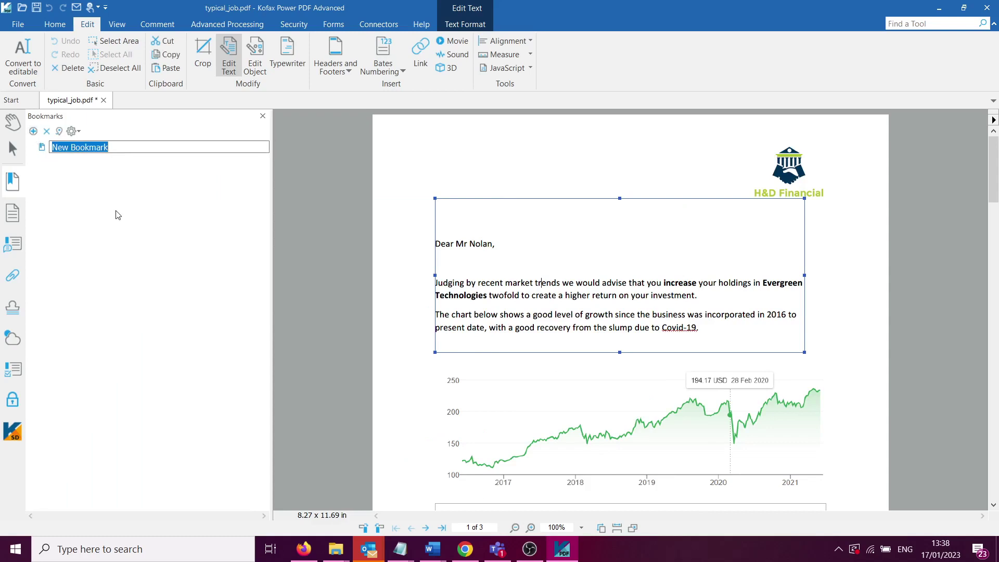
text(B1)
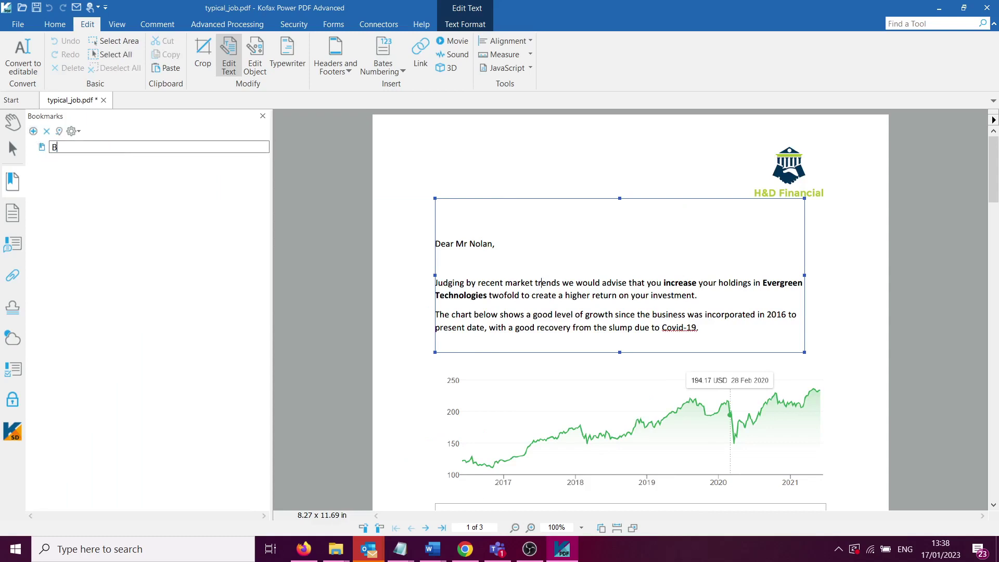
key(Return)
Add a second bookmark, sub1, further down and nest it under B1.
scroll(485, 361, down, 6)
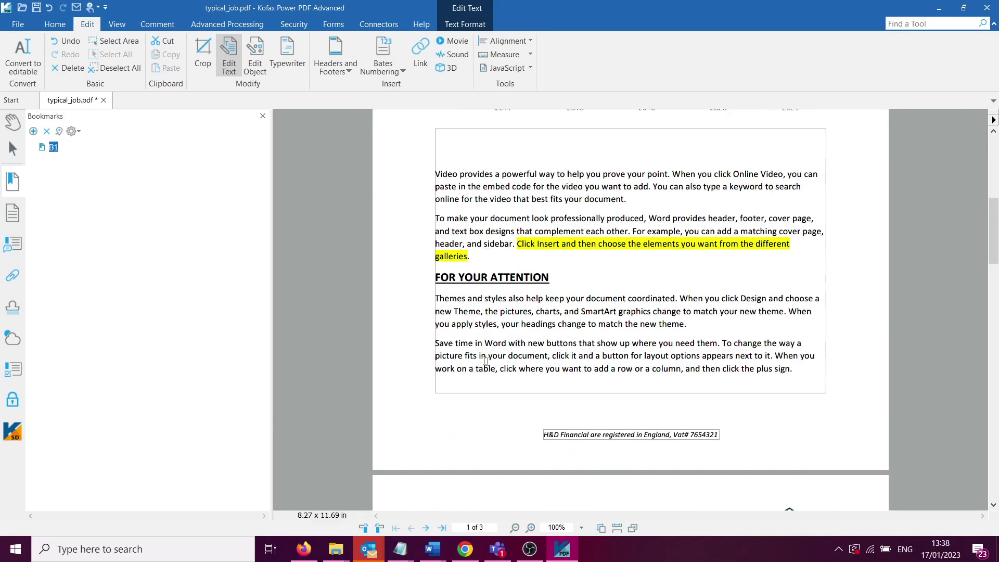
key(ctrl+b)
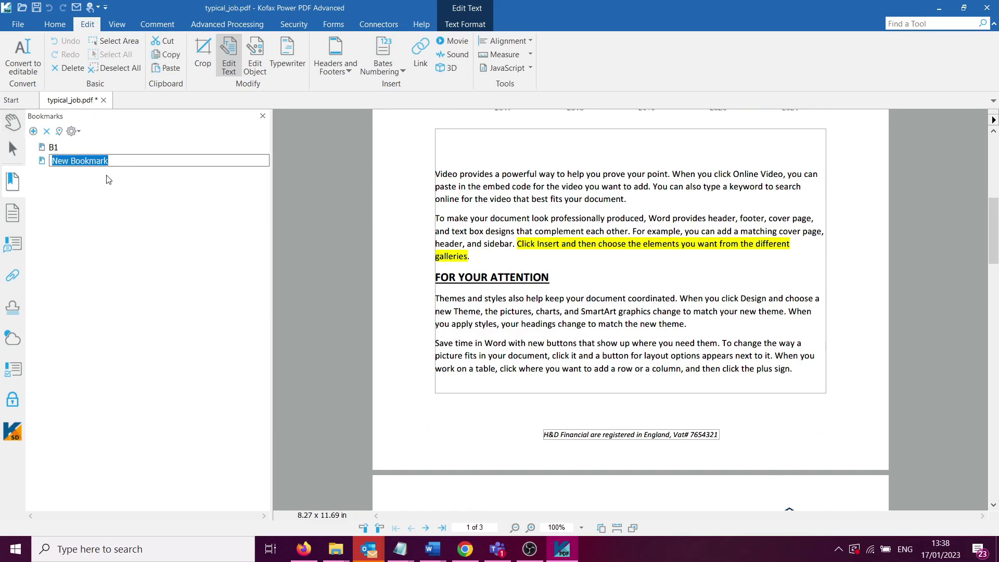
text(sub1)
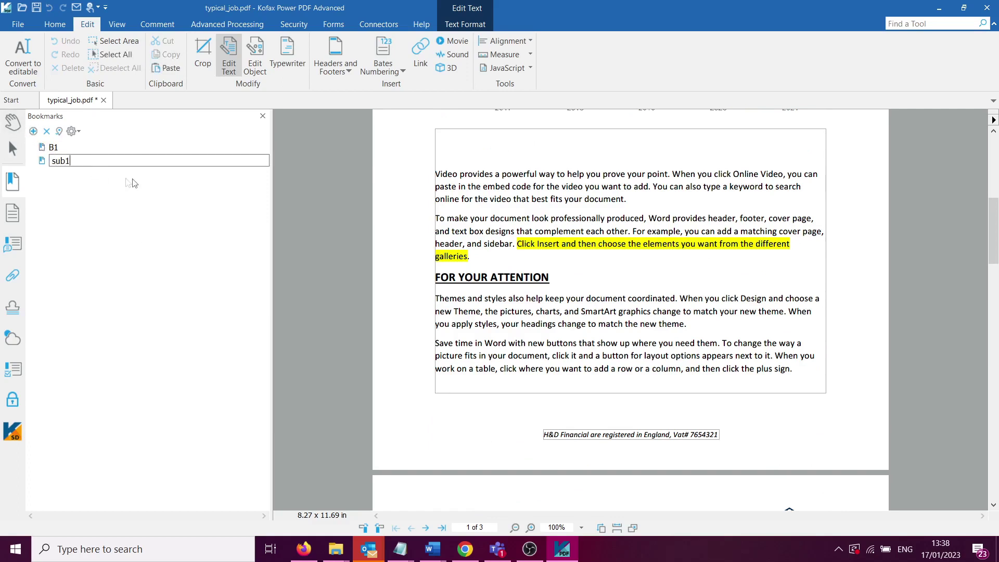
key(Return)
drag(54, 164, 54, 149)
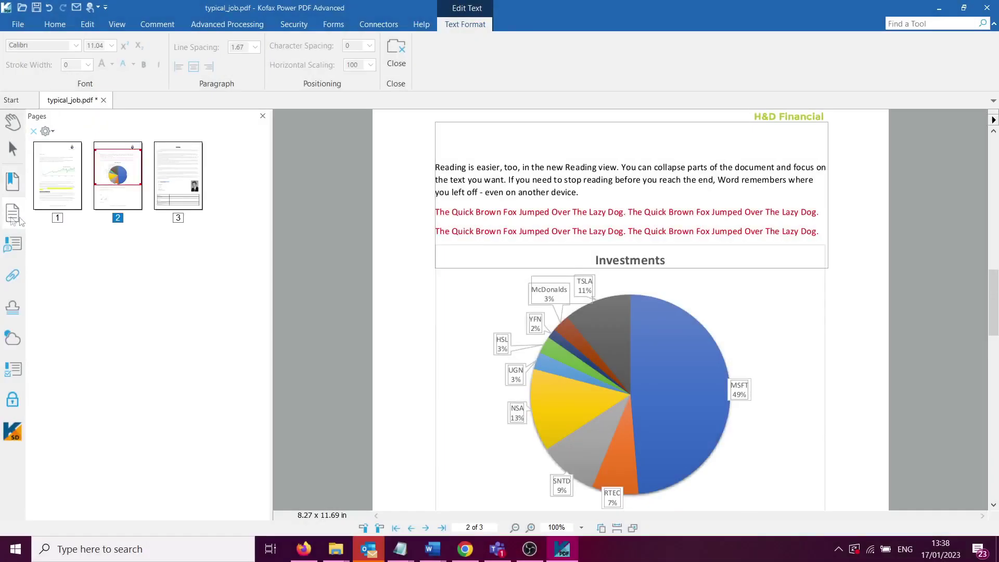
Drag the page 2 pie-chart thumbnail ahead of page 1.
click(122, 198)
drag(88, 183, 38, 186)
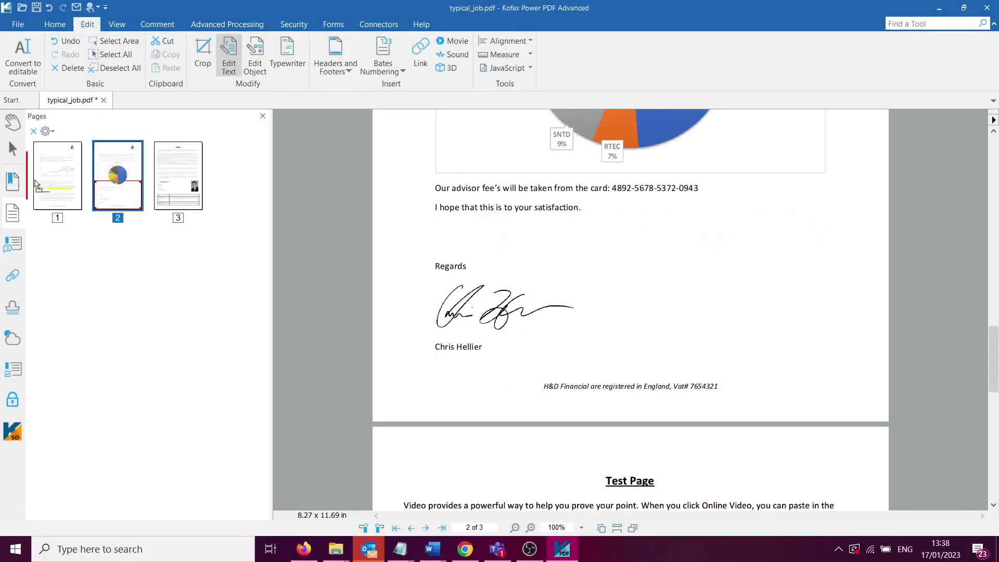
click(68, 191)
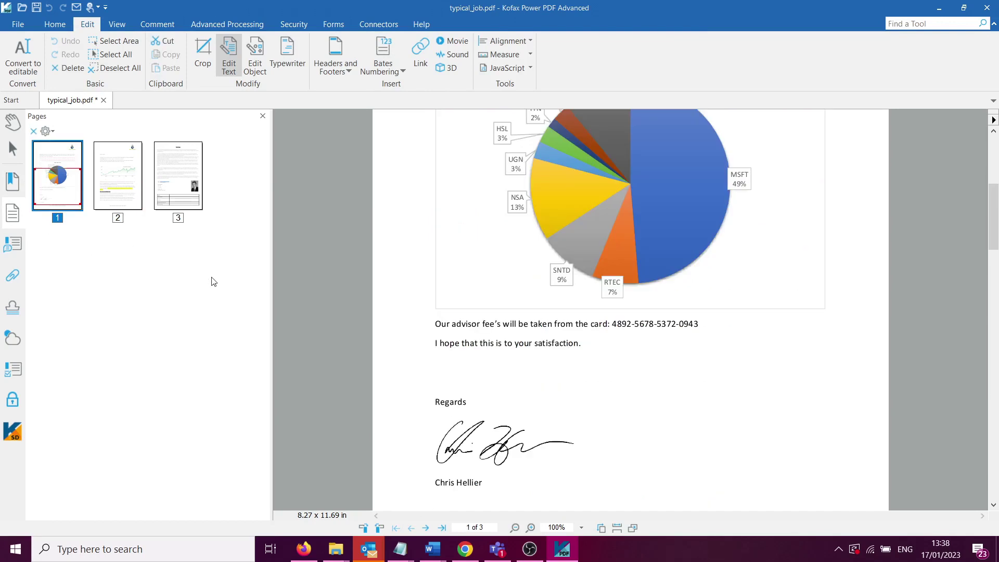
Look at the SignDoc and Attachments panels.
click(25, 430)
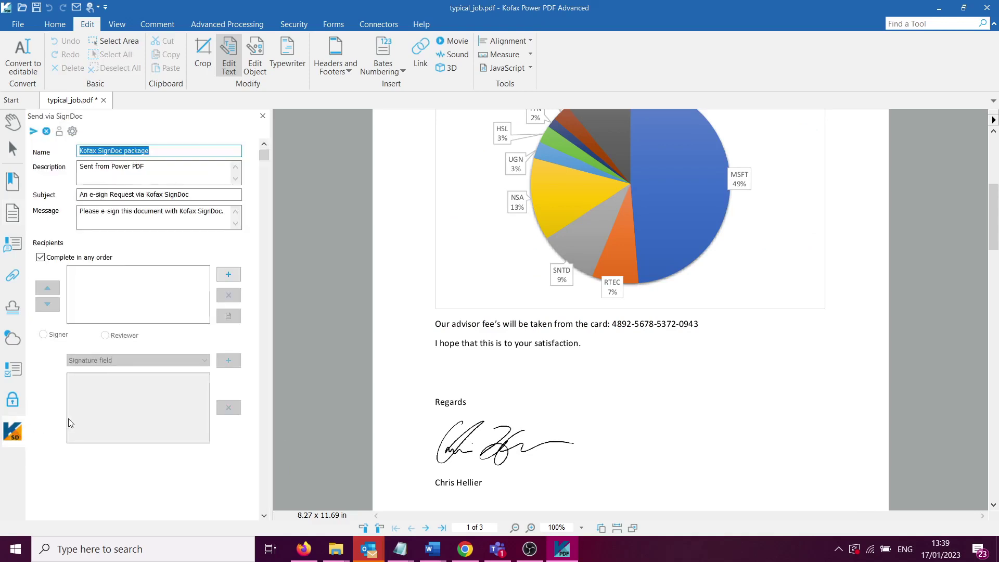
click(14, 277)
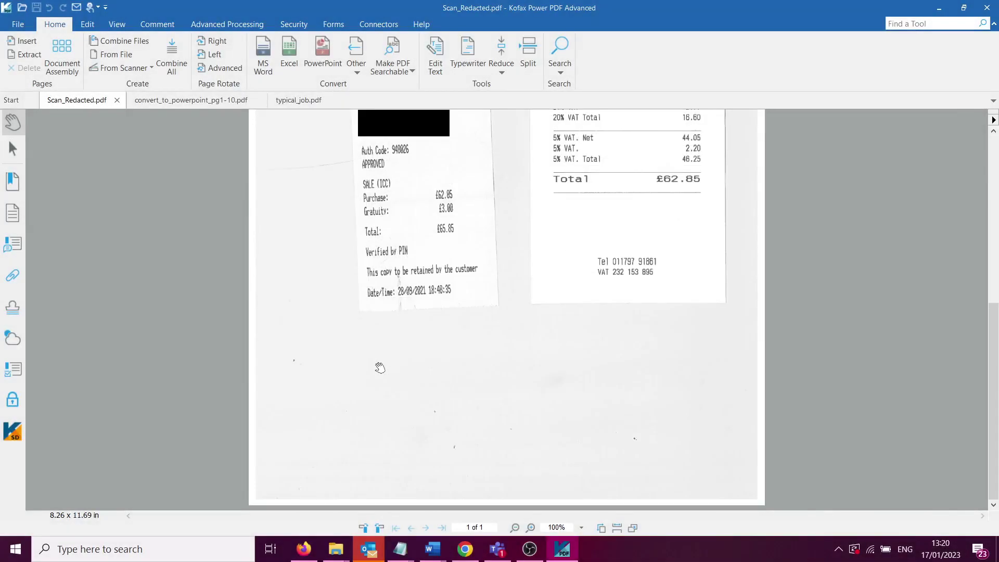
scroll(380, 368, up, 6)
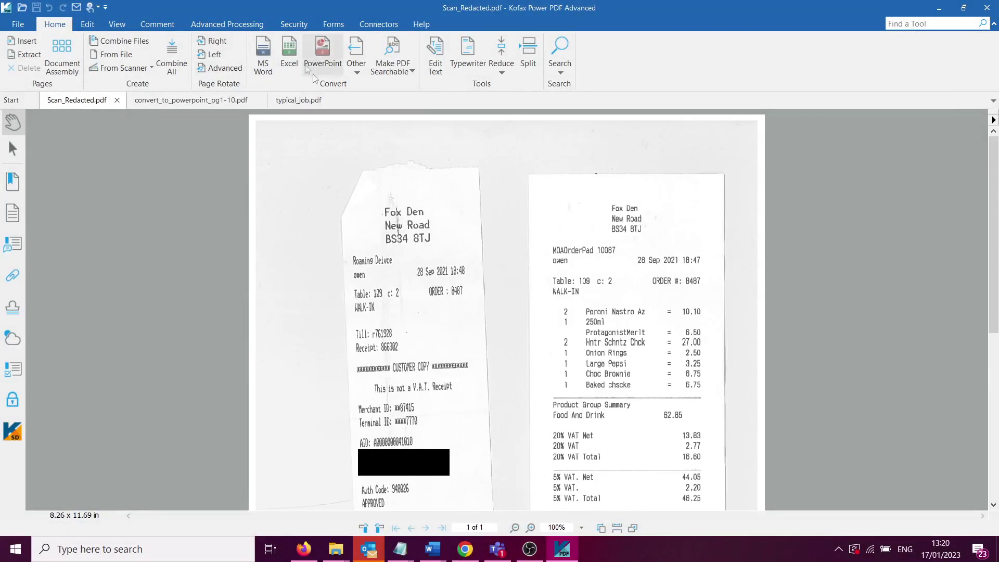
Run Make PDF Searchable on the receipts, correcting 'Fok' to 'Fox' in Proofreader.
click(393, 46)
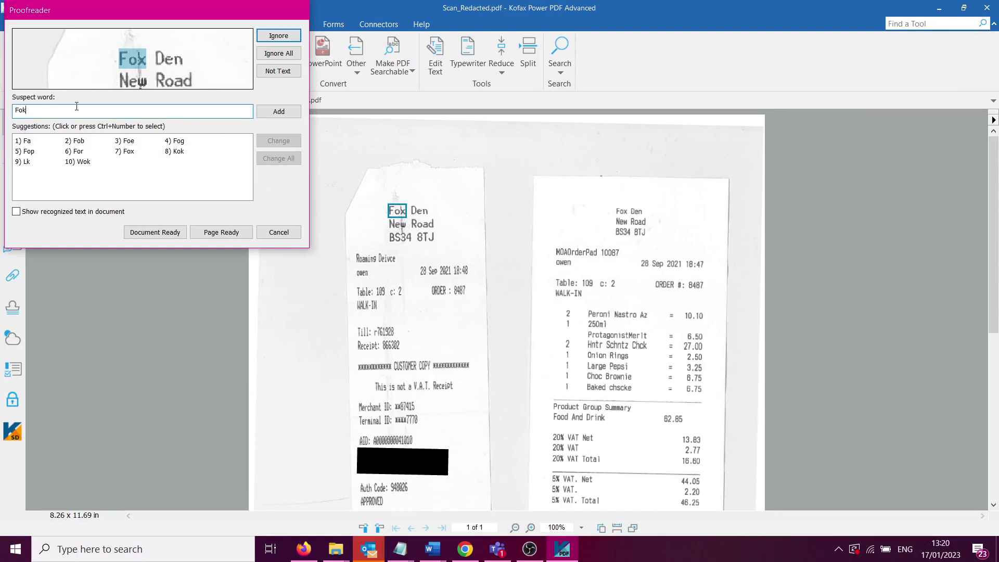
key(BackSpace)
text(x)
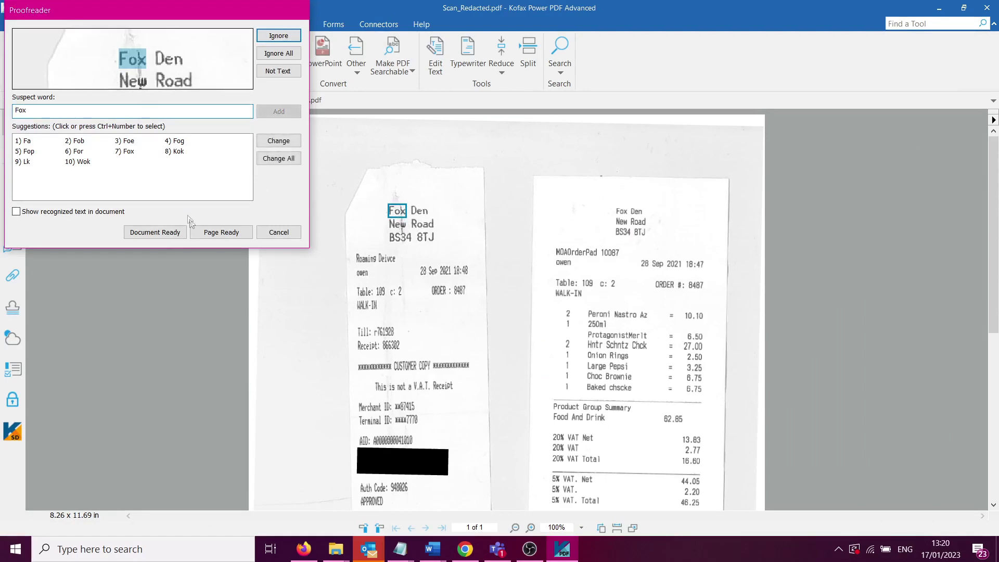
click(156, 233)
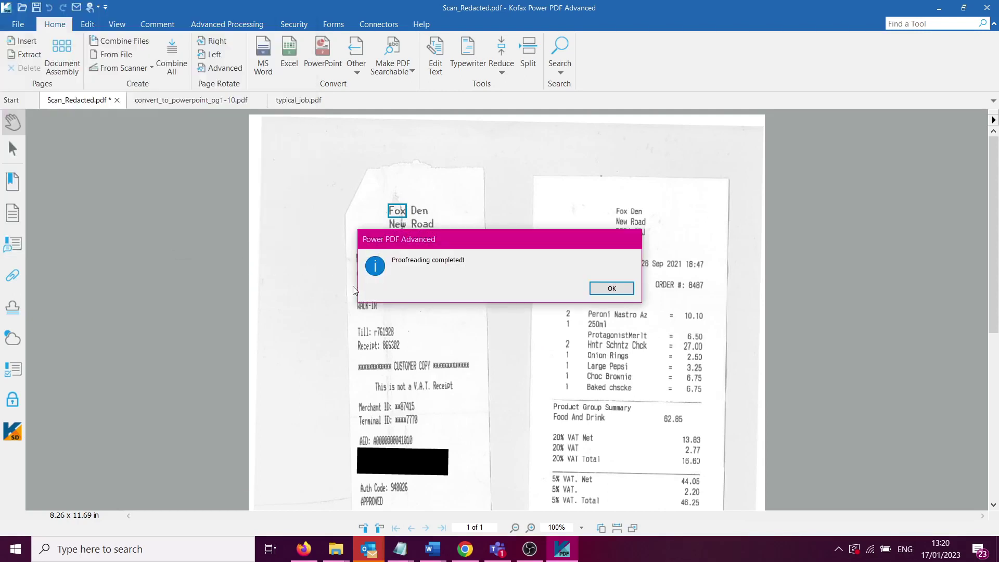
click(606, 287)
scroll(482, 317, down, 6)
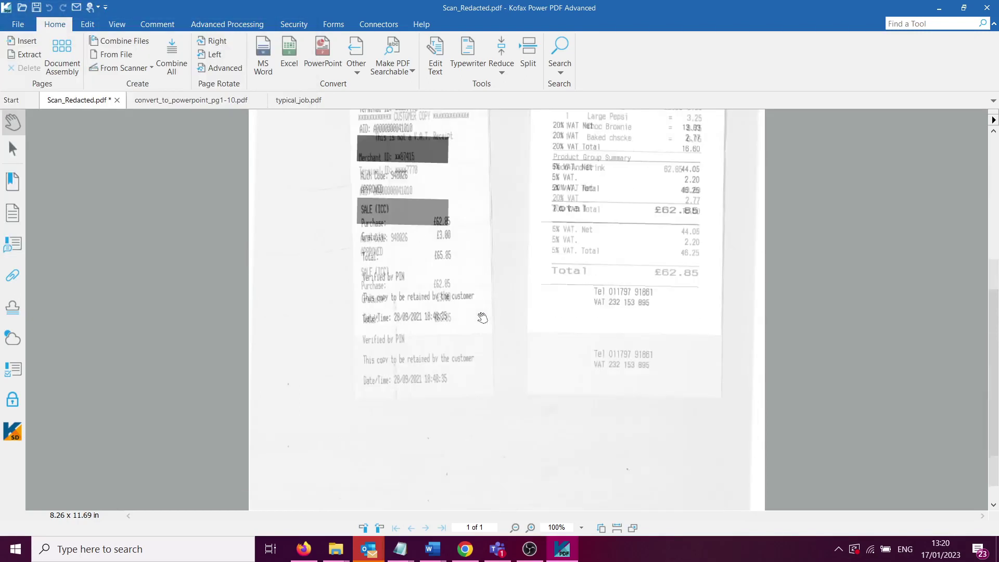
scroll(482, 317, up, 6)
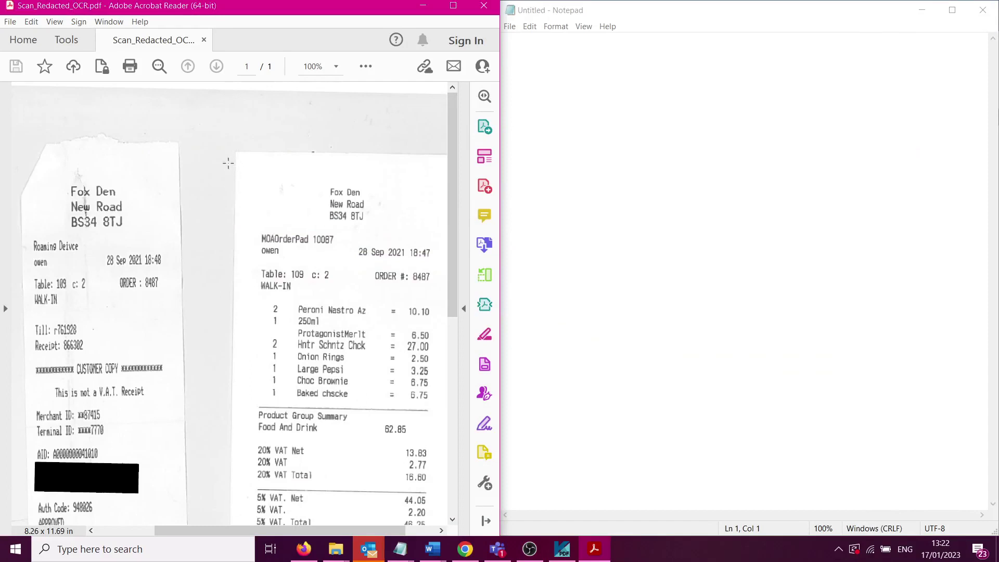
Copy the receipt's order lines from Peroni to 6.75 into Notepad.
click(253, 211)
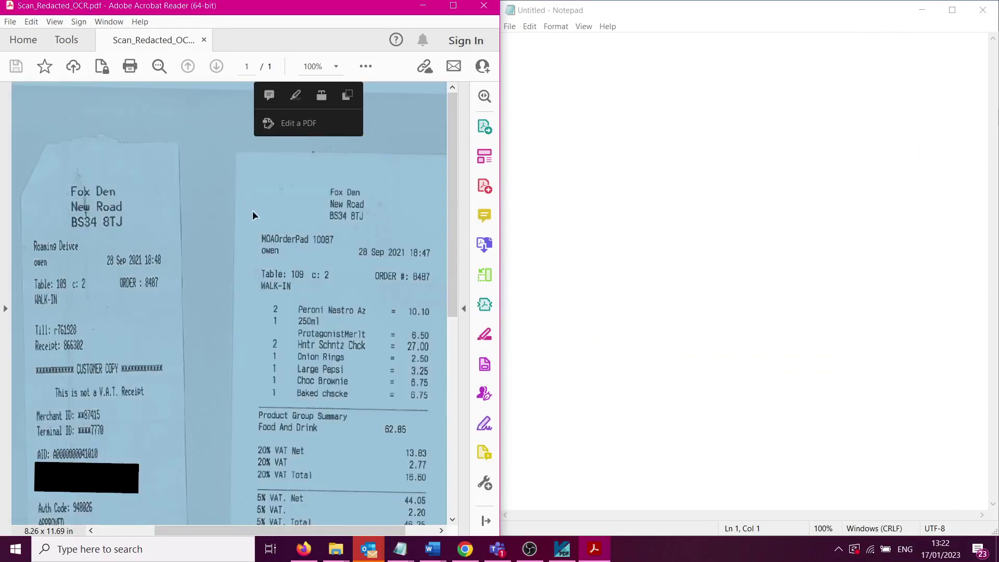
key(ctrl+a)
scroll(321, 348, down, 9)
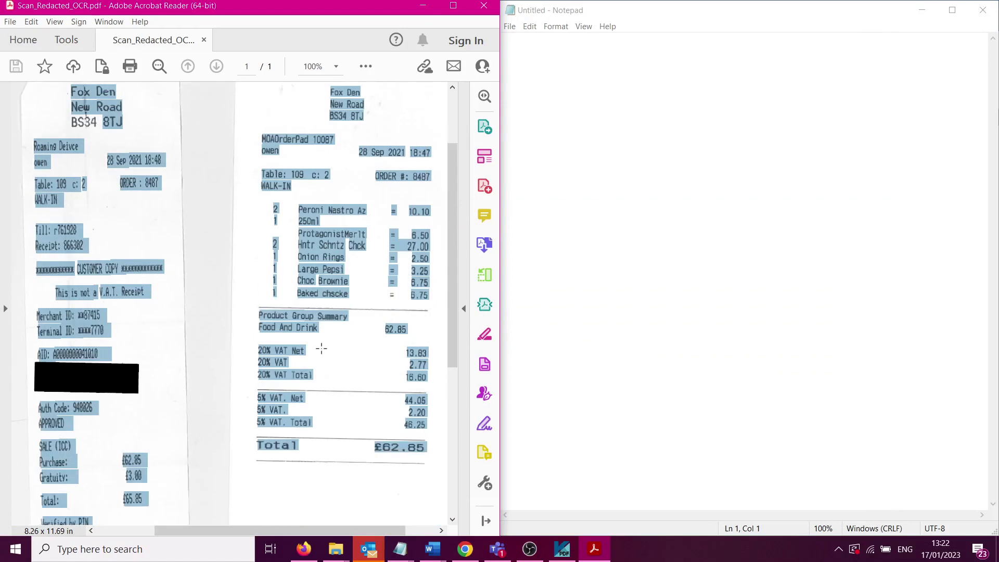
scroll(321, 348, up, 9)
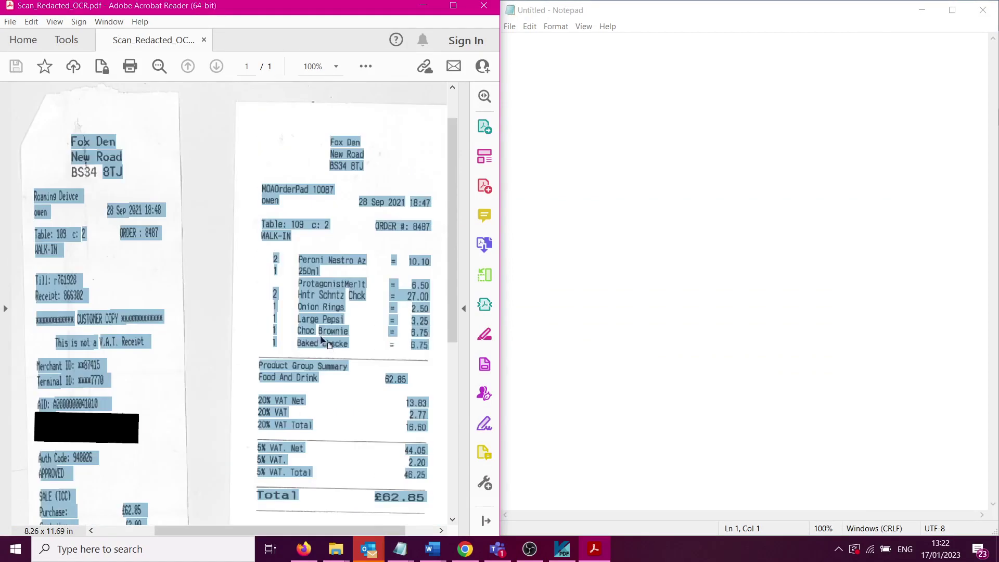
click(322, 251)
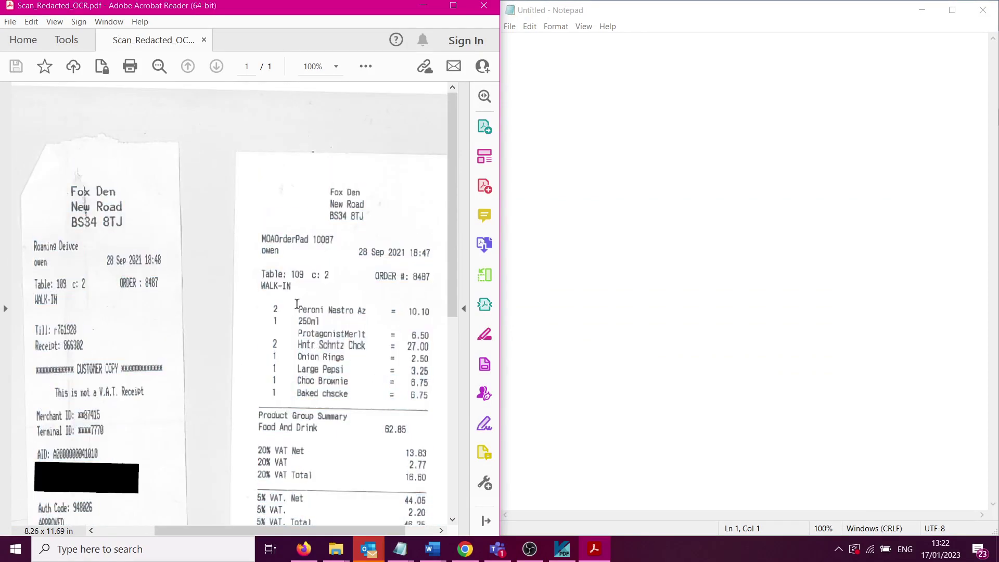
drag(274, 307, 431, 396)
key(ctrl+c)
click(606, 249)
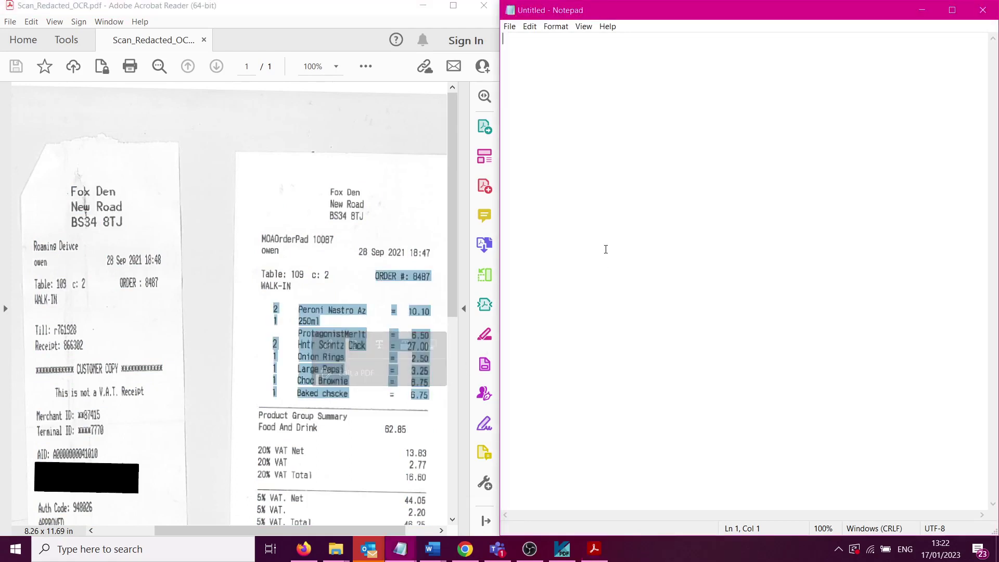
key(ctrl+v)
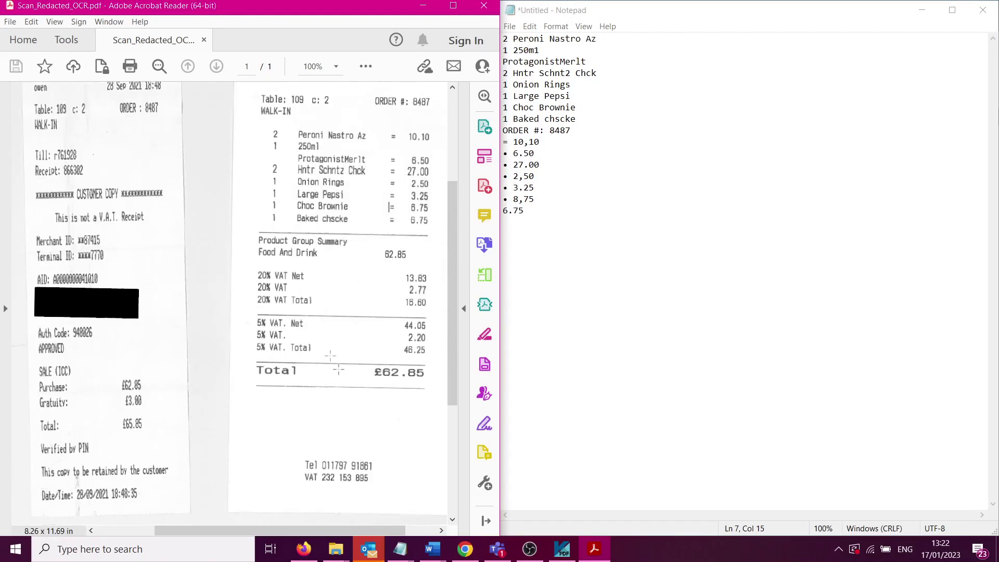
Add the £62.85 total on a new line below 6.75 in Notepad.
drag(378, 371, 429, 373)
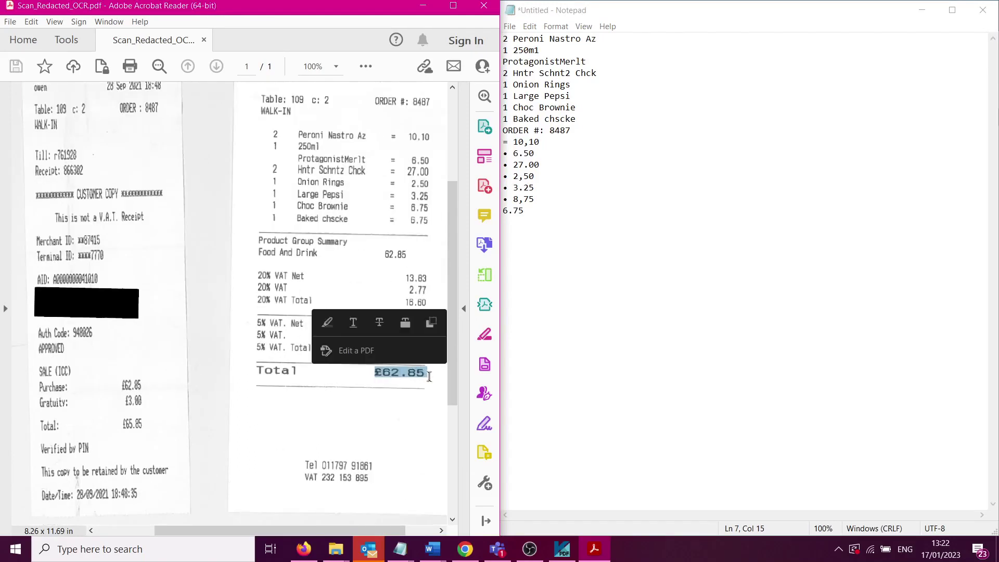
click(575, 312)
key(Return)
key(Return)
key(ctrl+v)
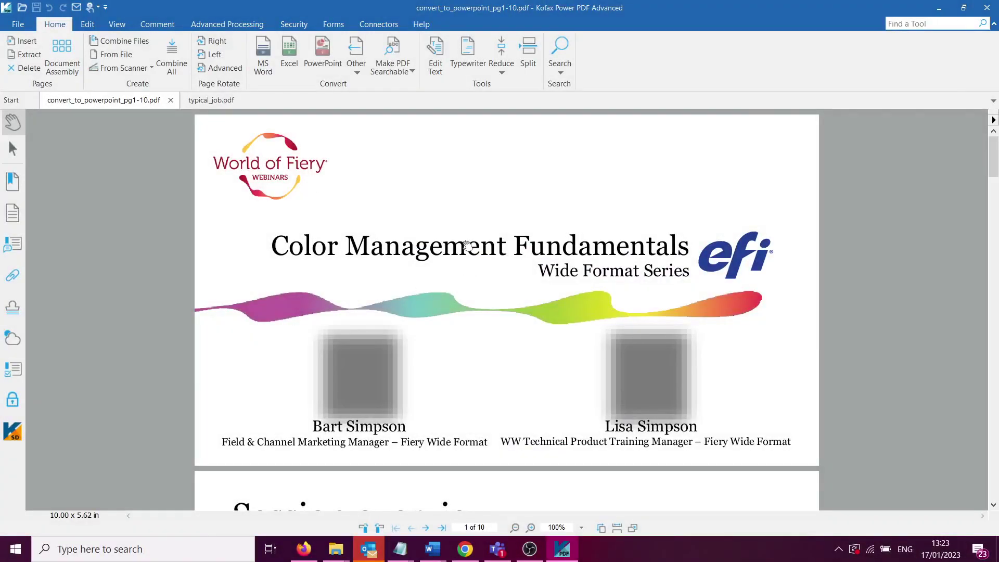
Convert the whole 10-page PDF to PowerPoint, saving the .pptx in the DEMO folder.
scroll(469, 257, down, 5)
scroll(469, 258, down, 10)
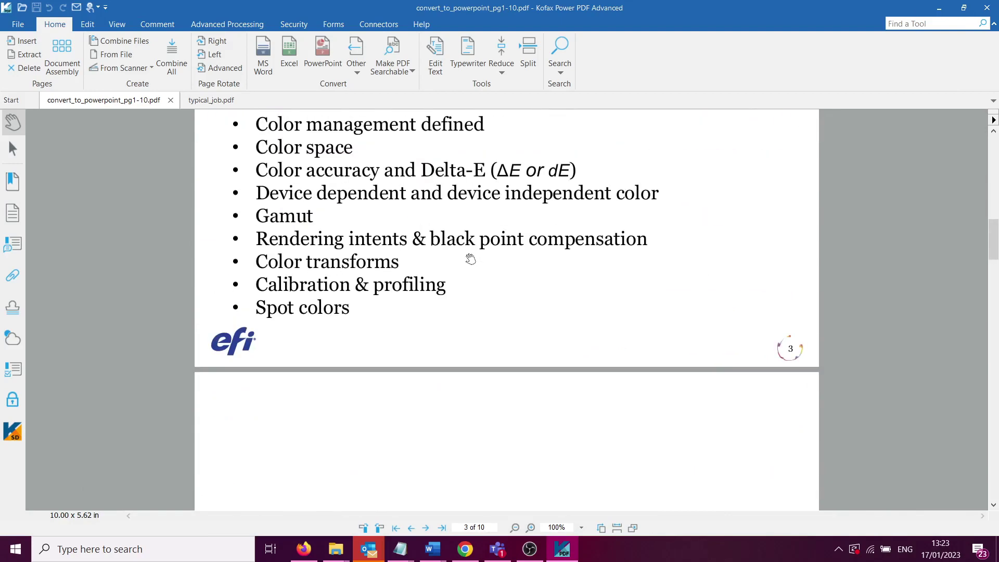
scroll(470, 257, up, 4)
scroll(498, 322, down, 20)
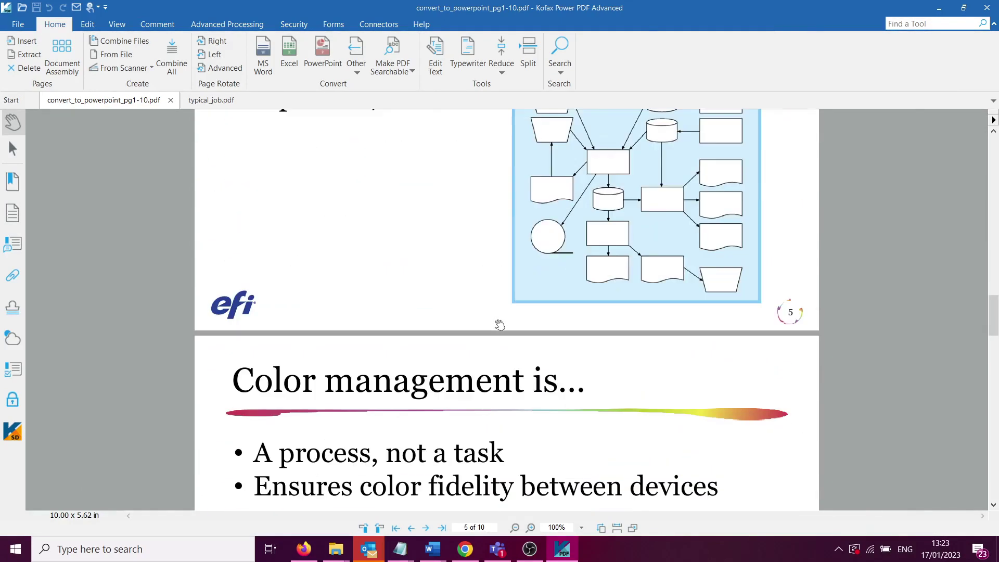
scroll(499, 325, down, 5)
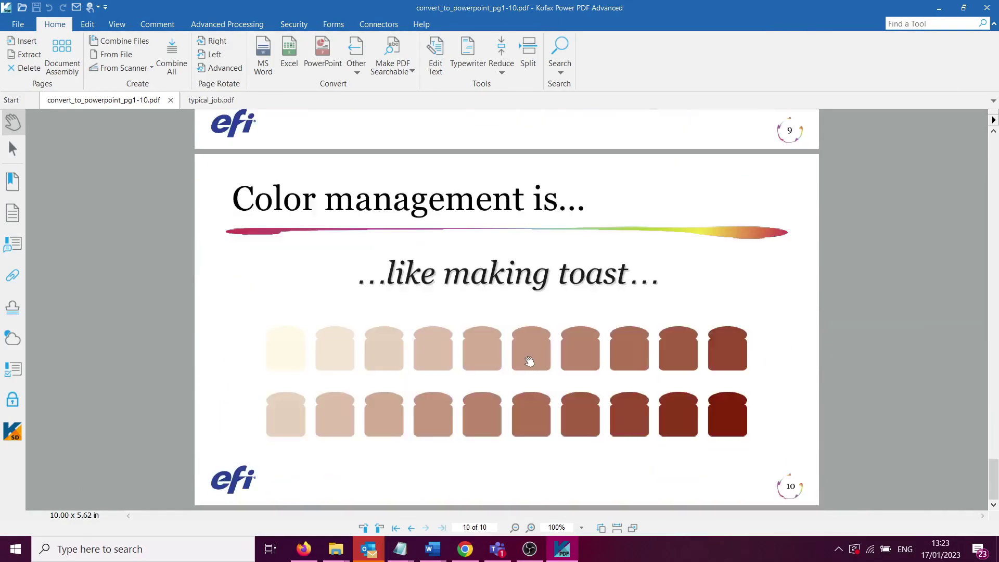
scroll(529, 357, up, 10)
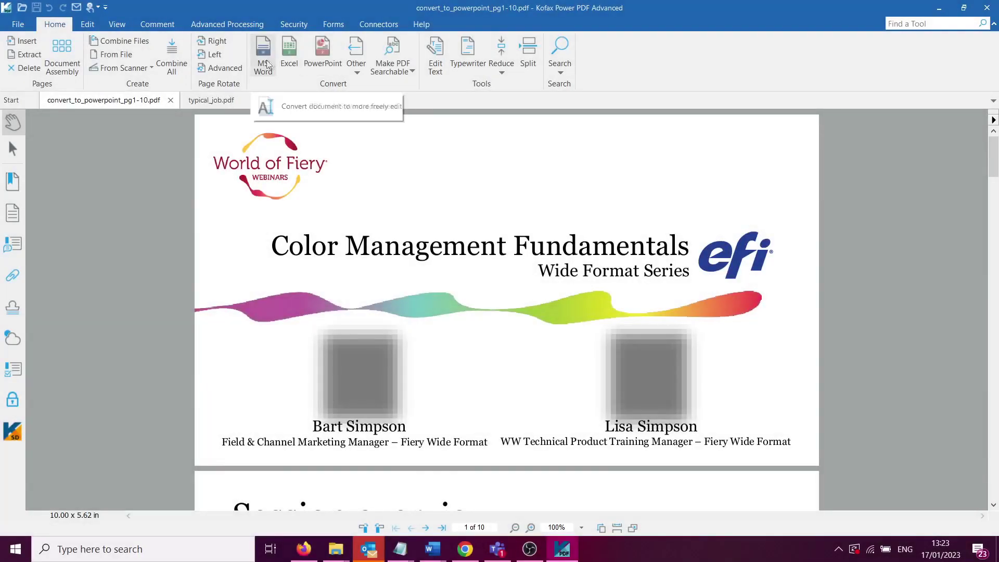
click(356, 75)
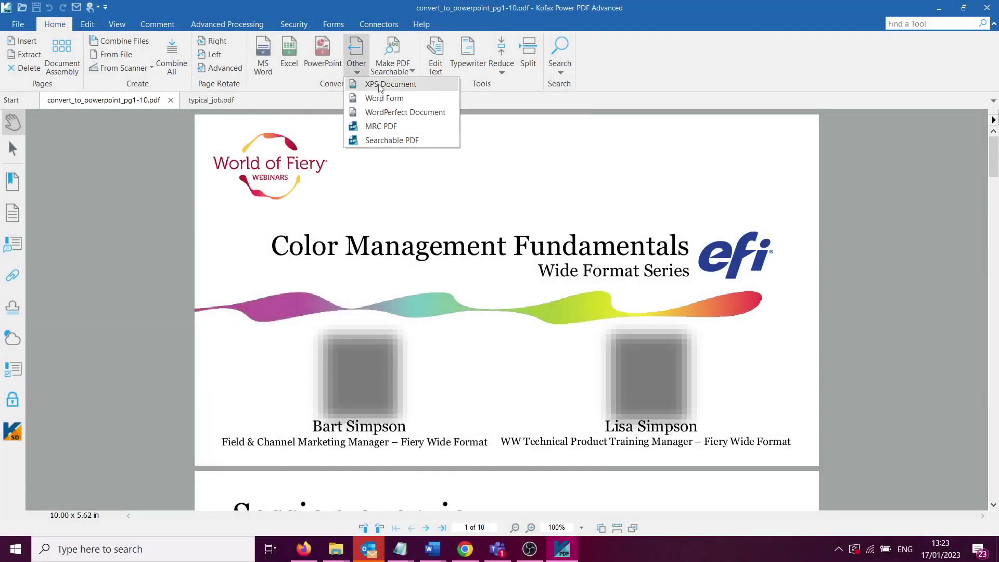
click(329, 41)
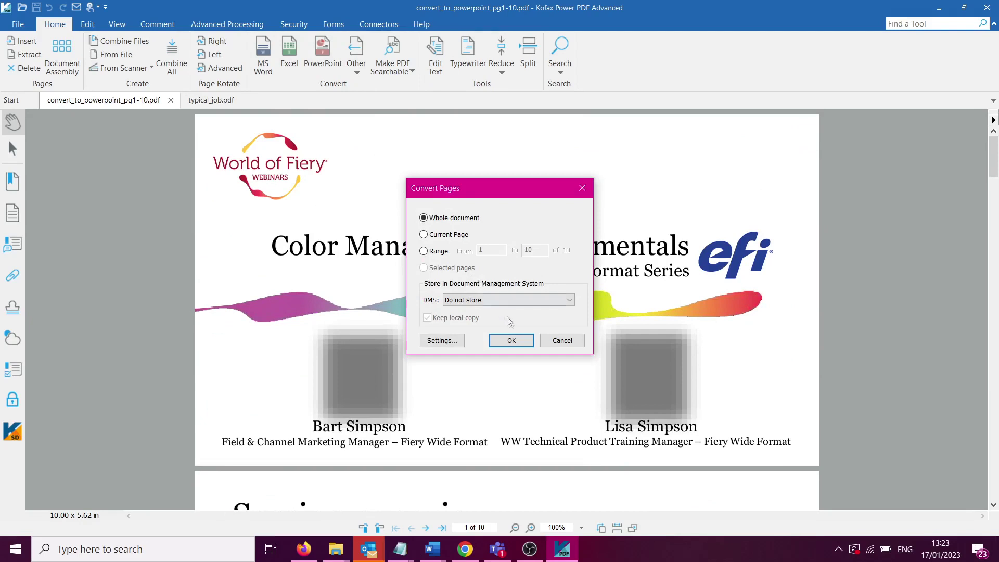
click(510, 339)
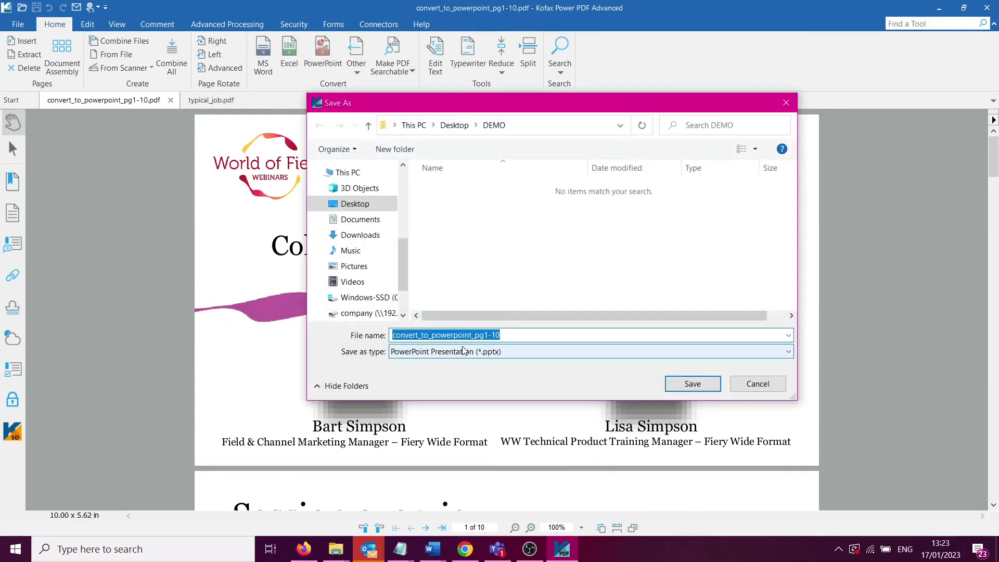
click(673, 384)
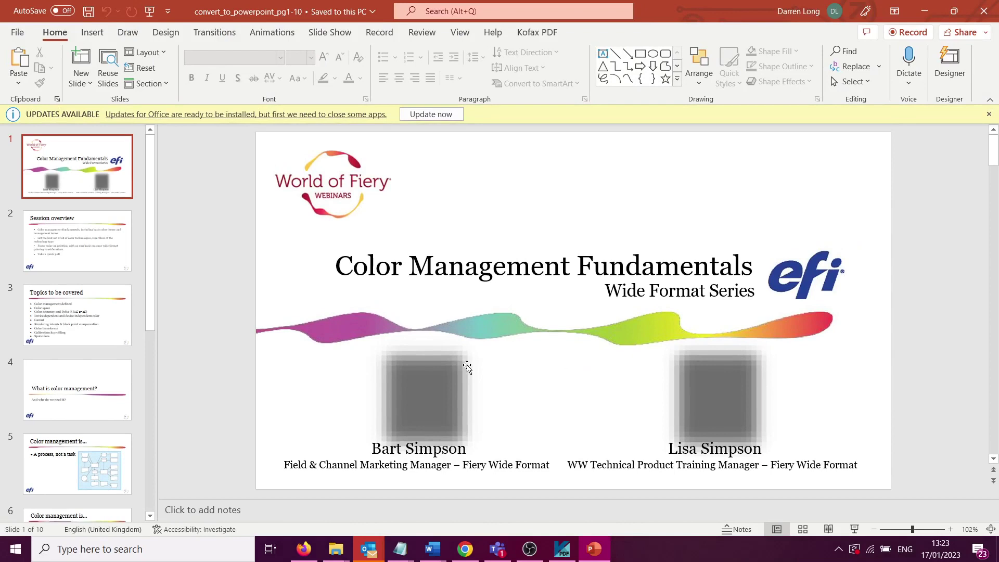
Replace the slide 1 title 'Color Management Fundamentals' with 'New title'.
click(396, 270)
drag(350, 266, 754, 268)
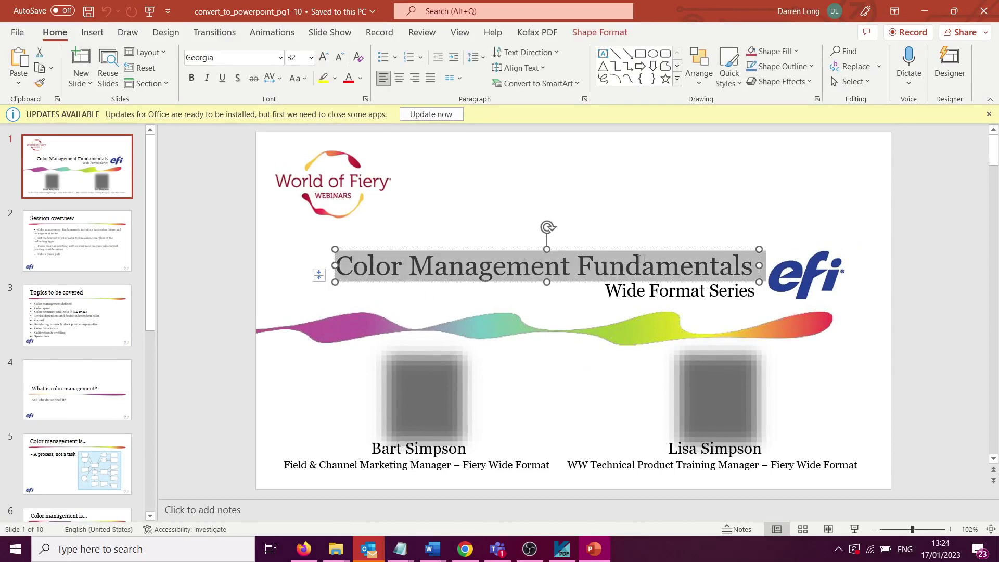
text(New )
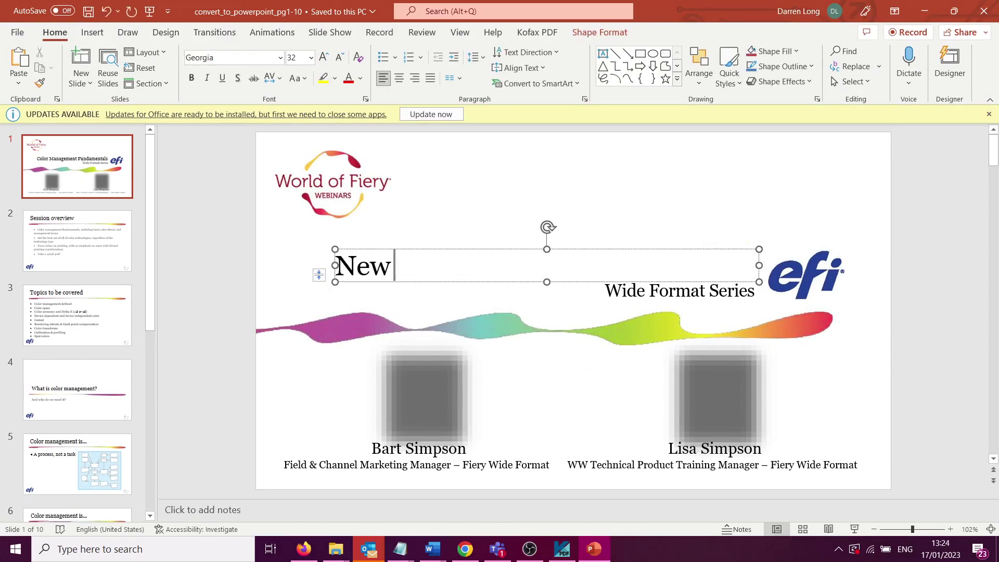
text(title)
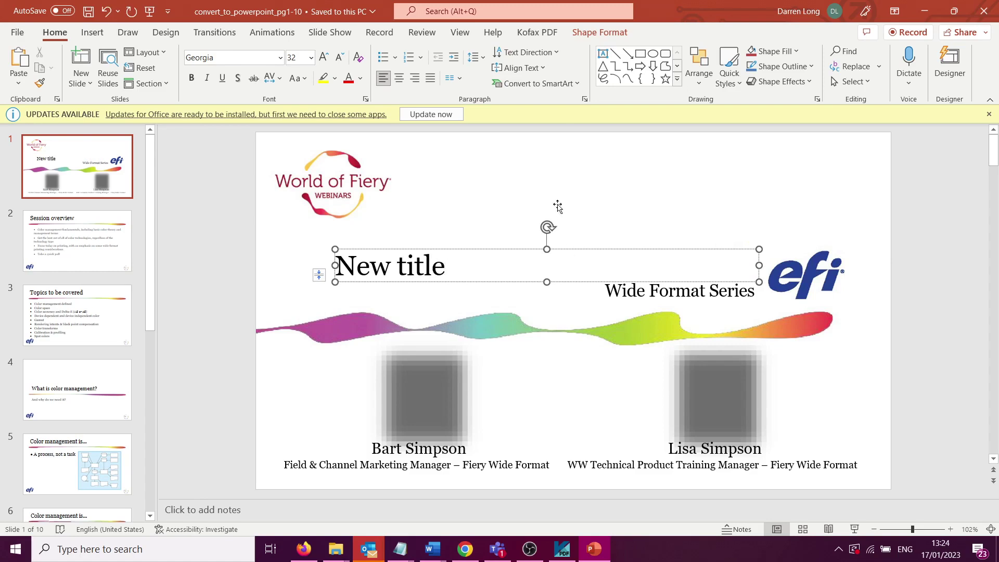
click(541, 209)
click(414, 453)
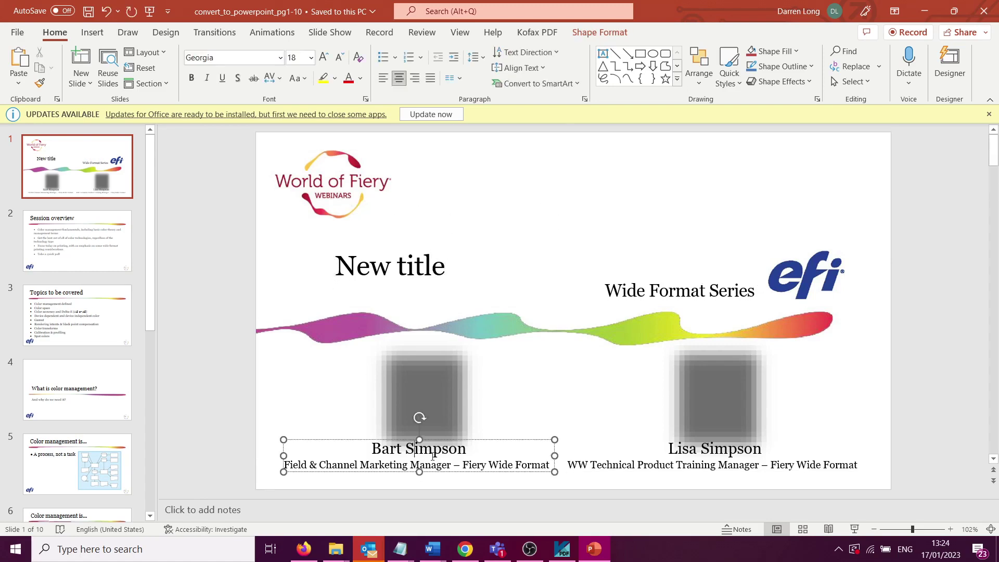
click(624, 456)
On slide 2, change the 'Take a quick poll' bullet to 'Do something else'.
click(76, 242)
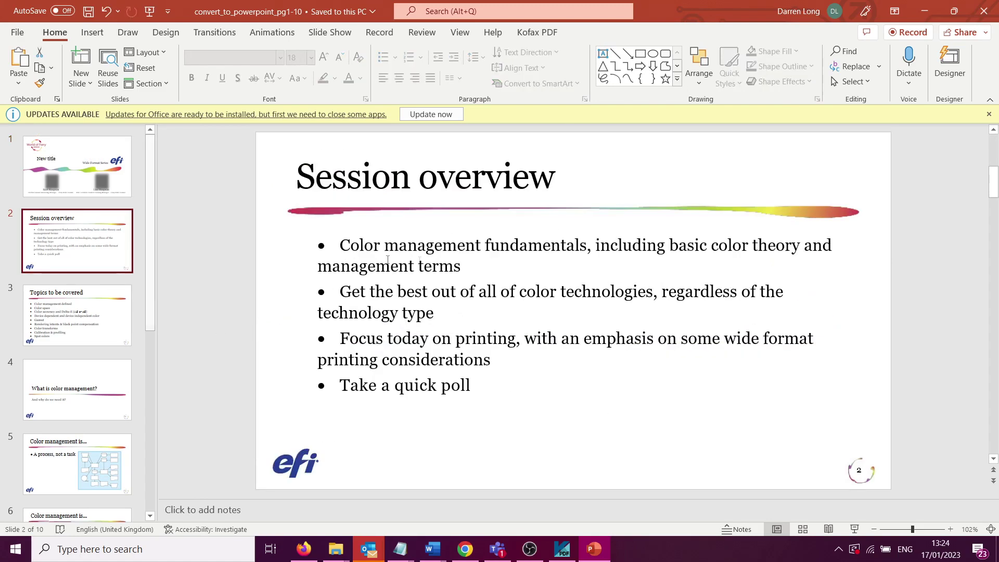
click(366, 245)
drag(481, 381, 368, 391)
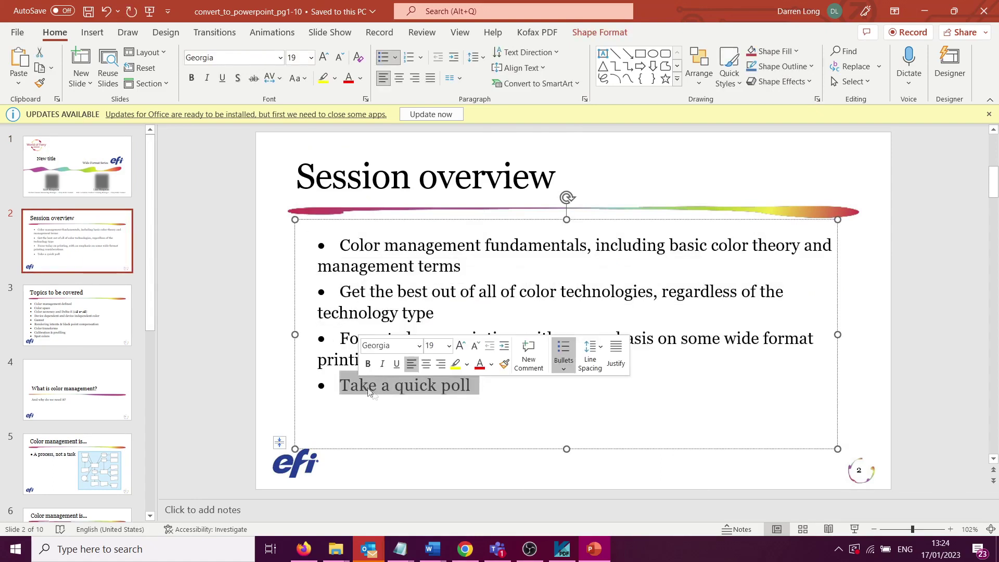
text(Do somethi)
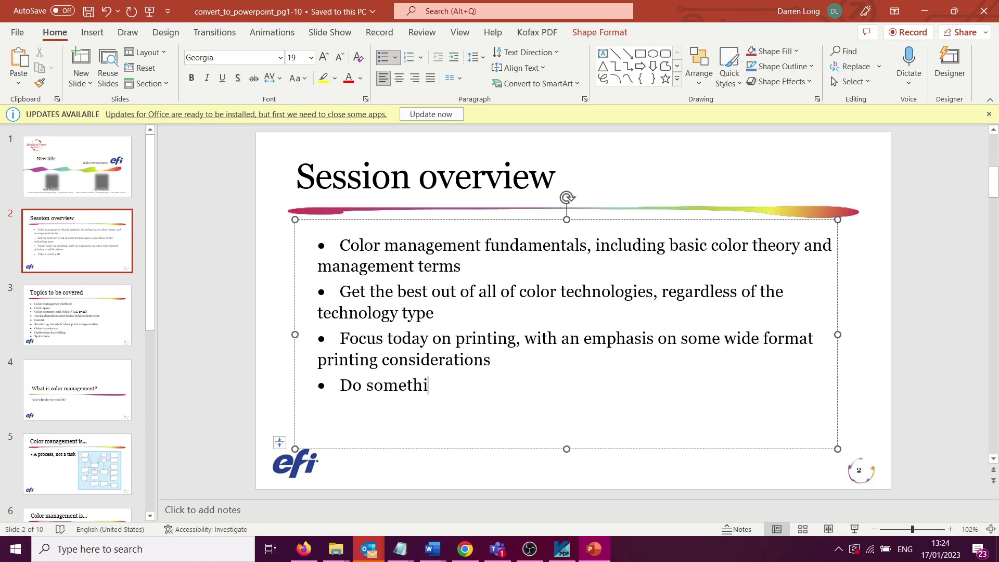
text(ng else)
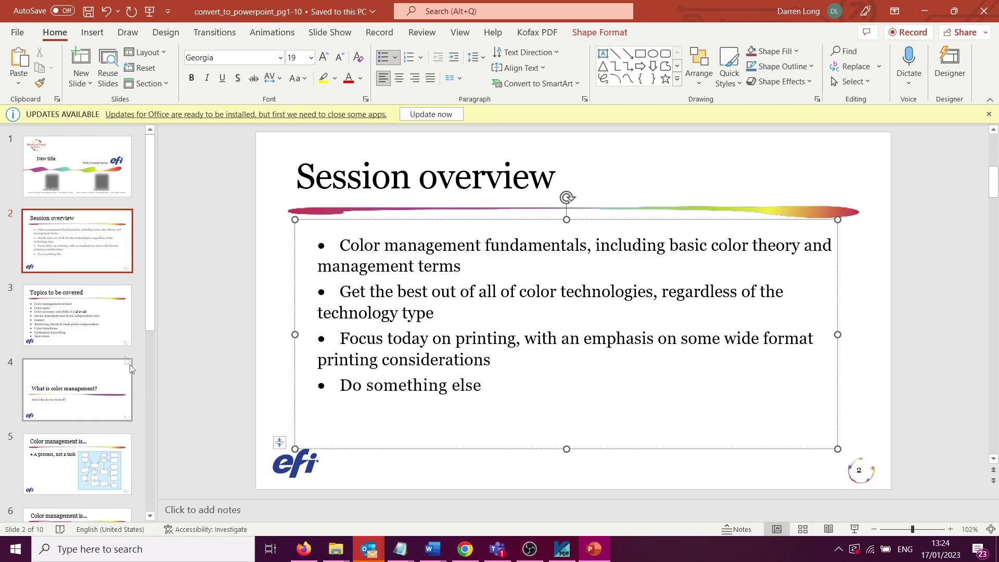
Inspect the Delta-E bullet on slide 3, then move to slide 4.
click(88, 319)
key(Down)
click(88, 319)
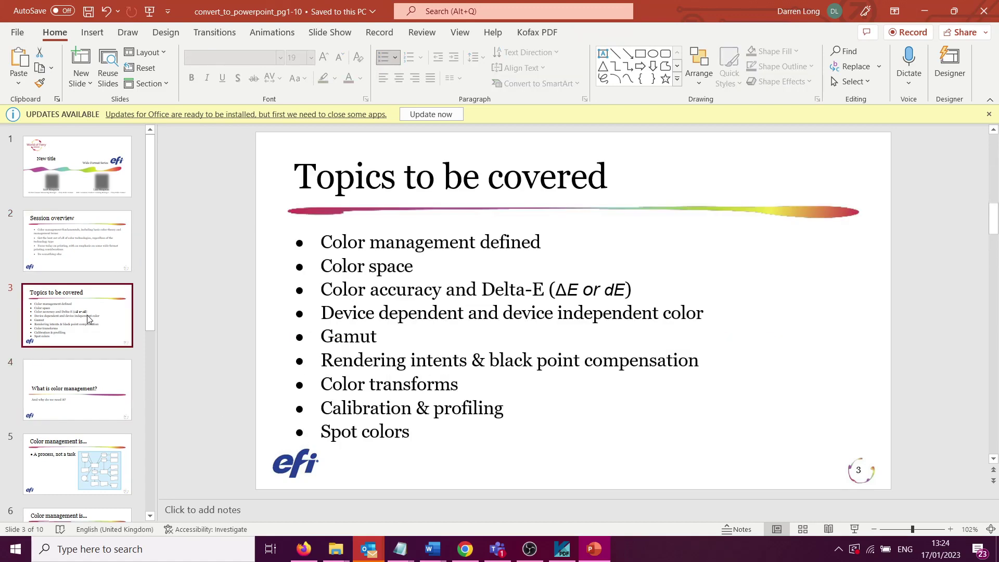
click(554, 283)
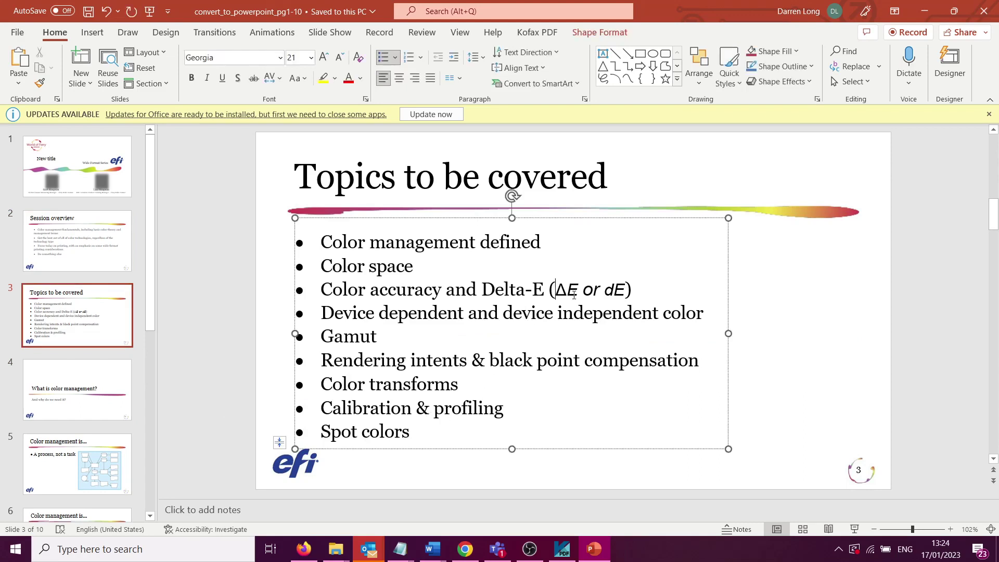
drag(555, 289, 625, 288)
click(487, 312)
click(111, 406)
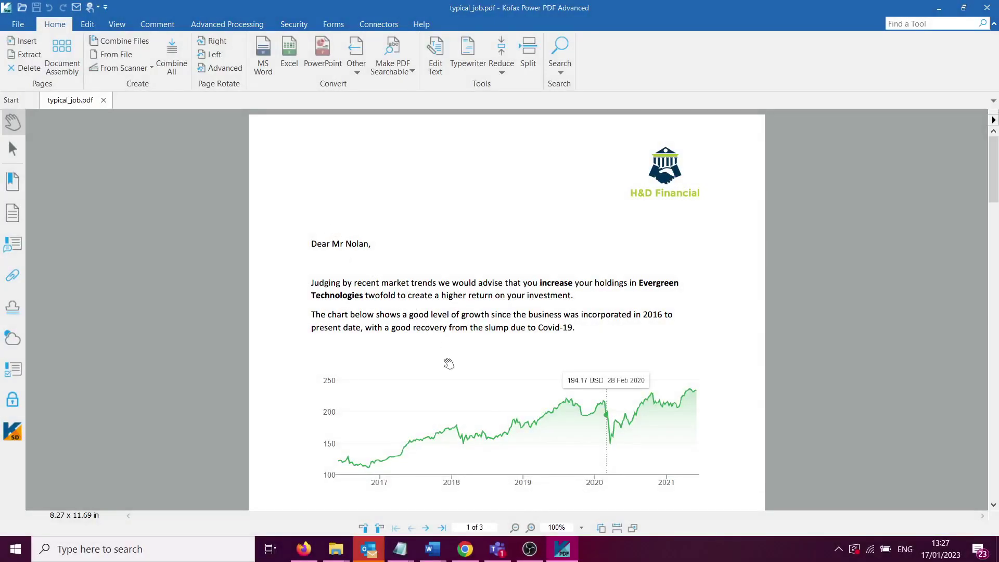
scroll(448, 367, down, 15)
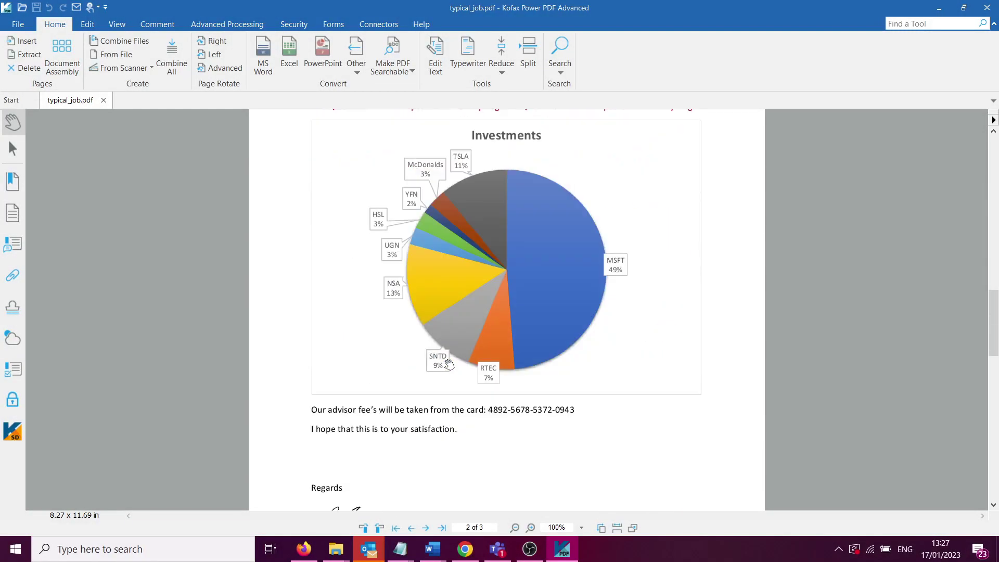
scroll(448, 365, up, 15)
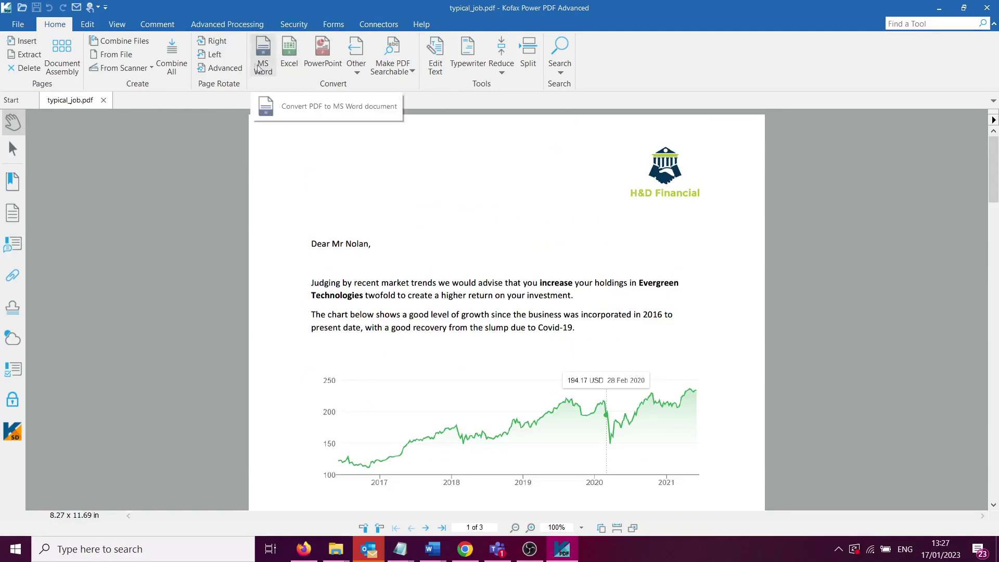
Edit the recipient's surname in the greeting and make 'return' bold.
click(87, 24)
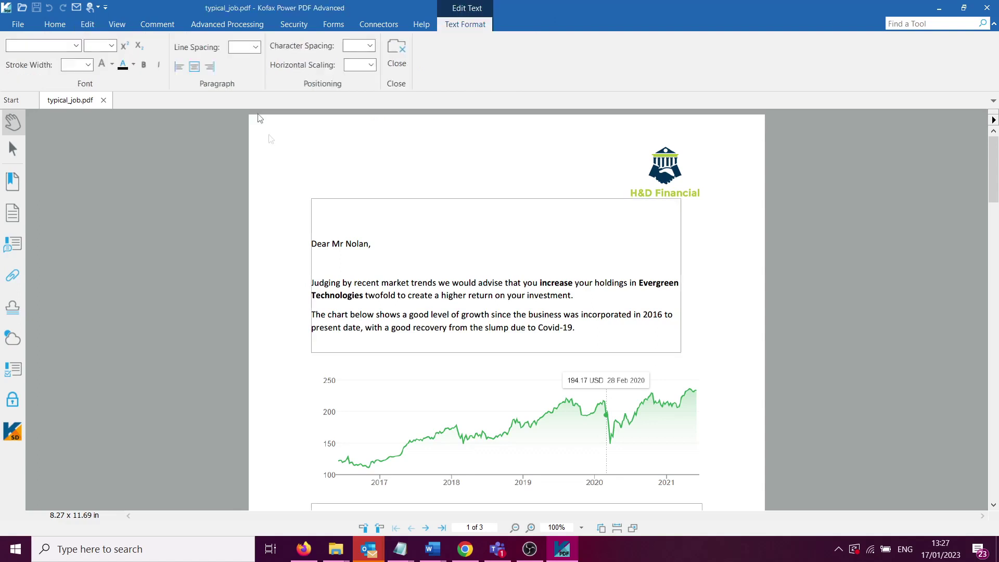
drag(345, 243, 371, 243)
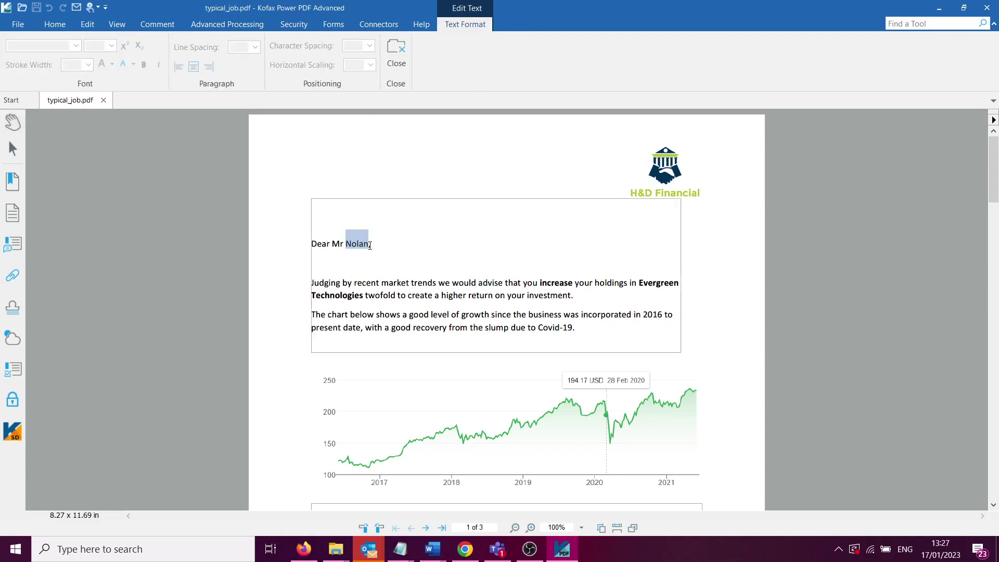
text(Long)
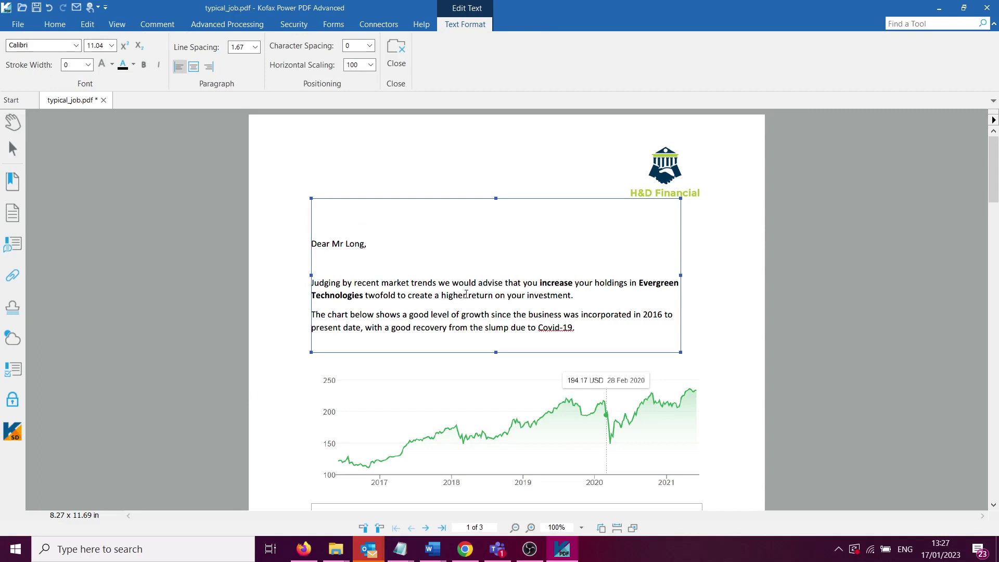
drag(477, 296, 495, 297)
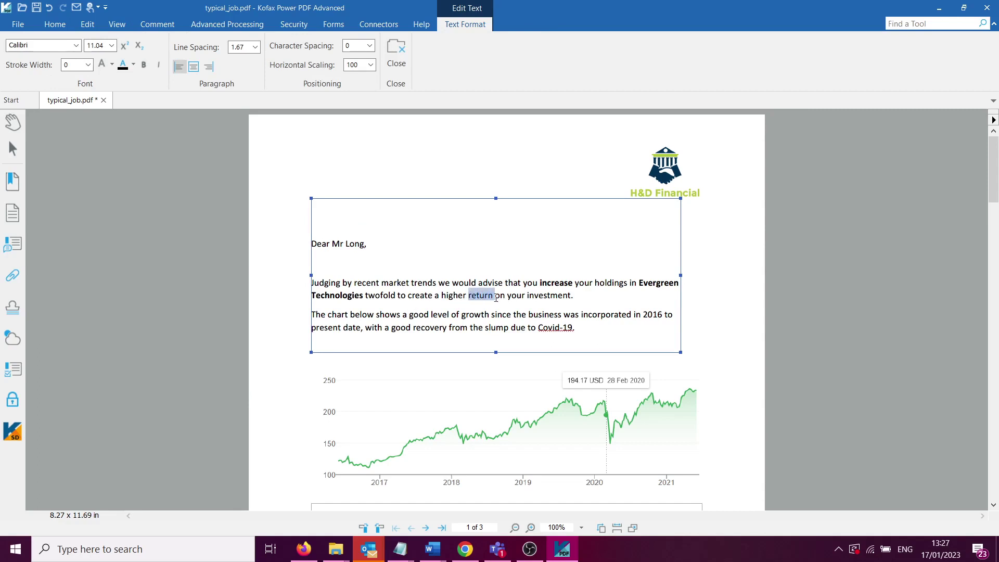
click(143, 65)
click(436, 286)
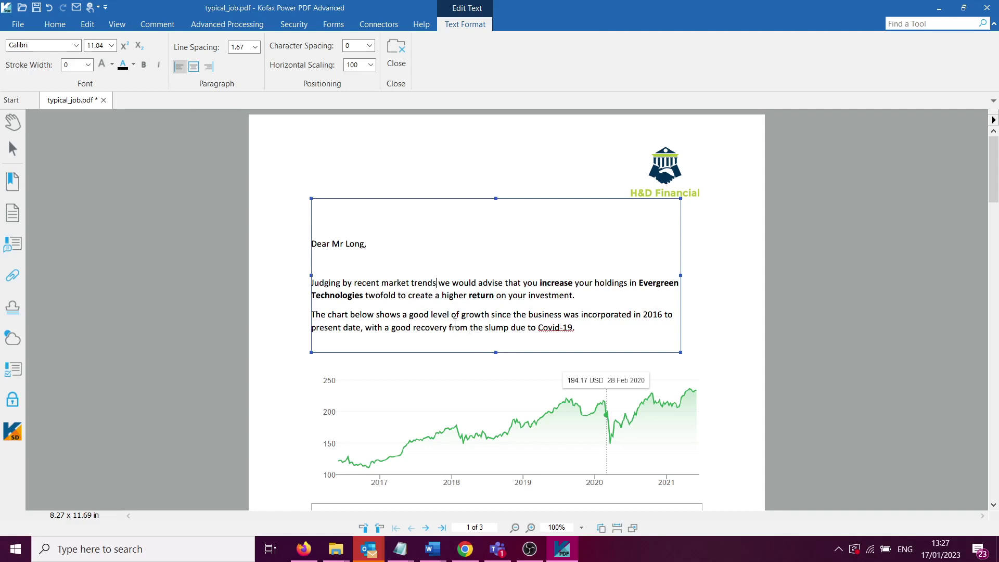
Color the word 'chart' red, then select the body block's last paragraph.
drag(326, 313, 349, 314)
click(133, 64)
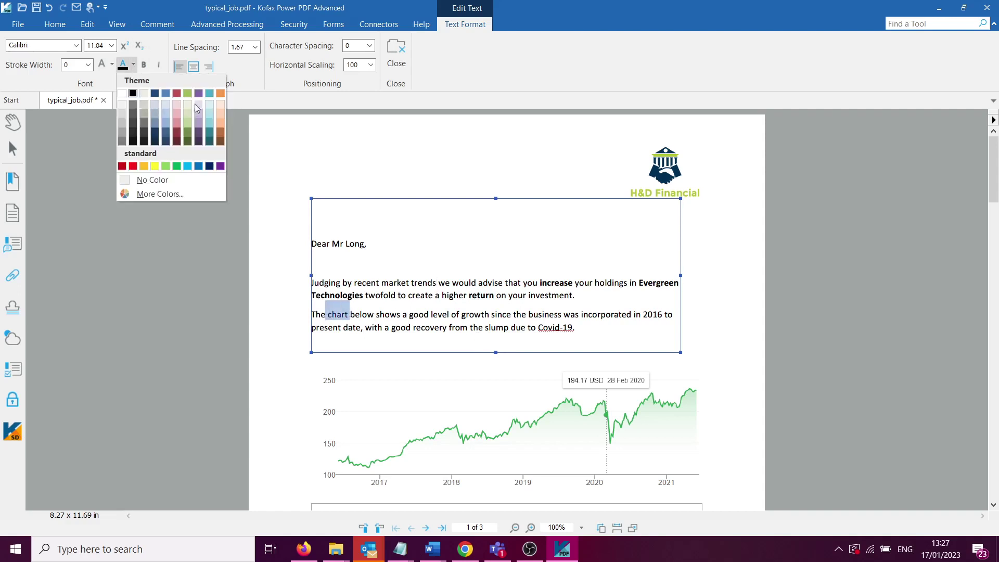
click(133, 166)
click(406, 283)
scroll(455, 328, down, 6)
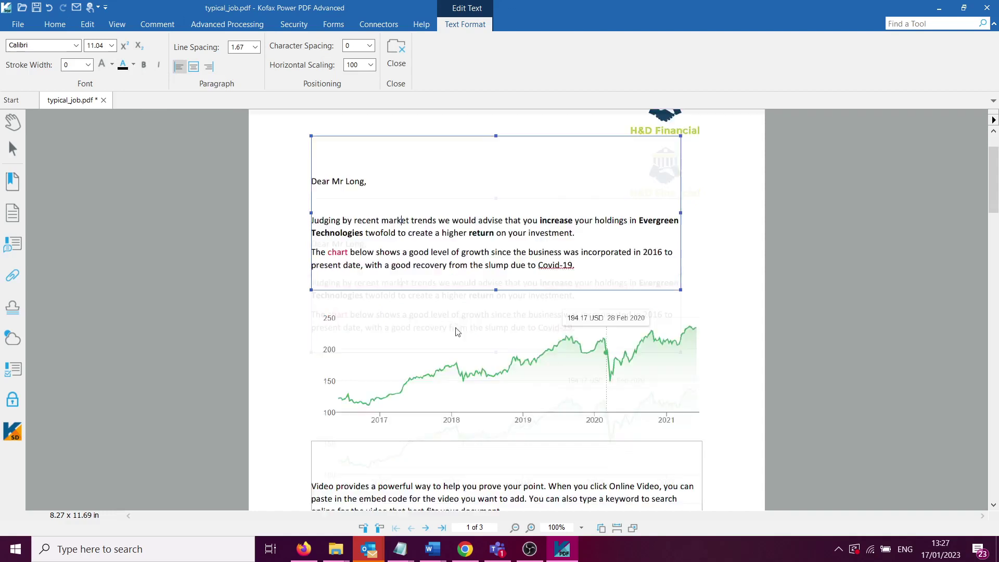
click(376, 314)
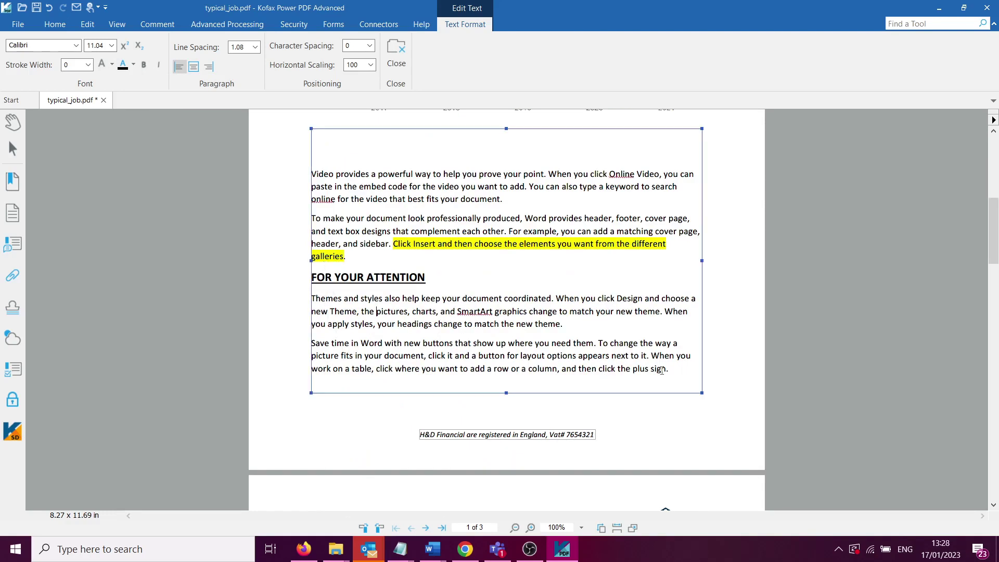
drag(669, 371, 311, 343)
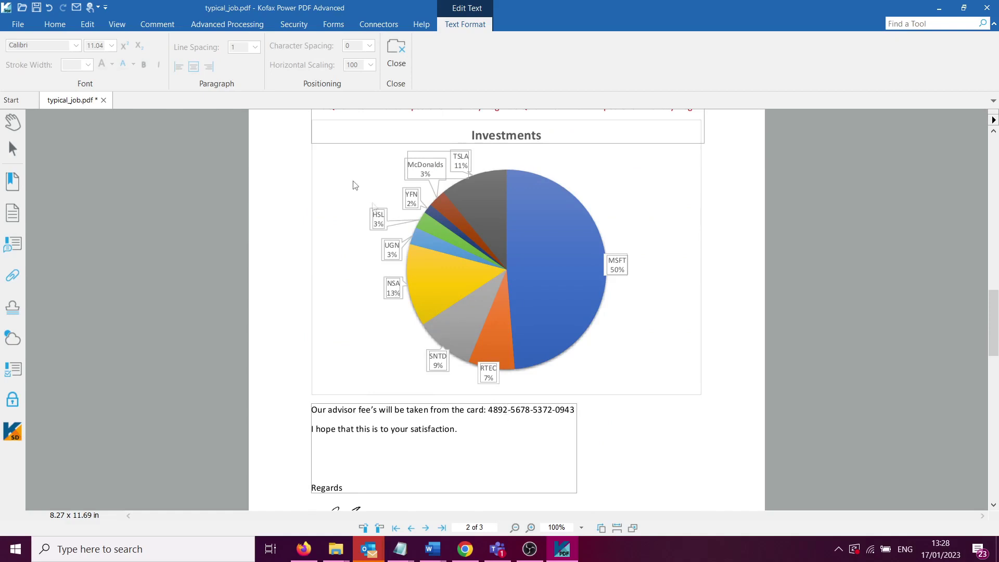
Search the current document for the Credit card numbers pattern in Search and Redact.
click(289, 25)
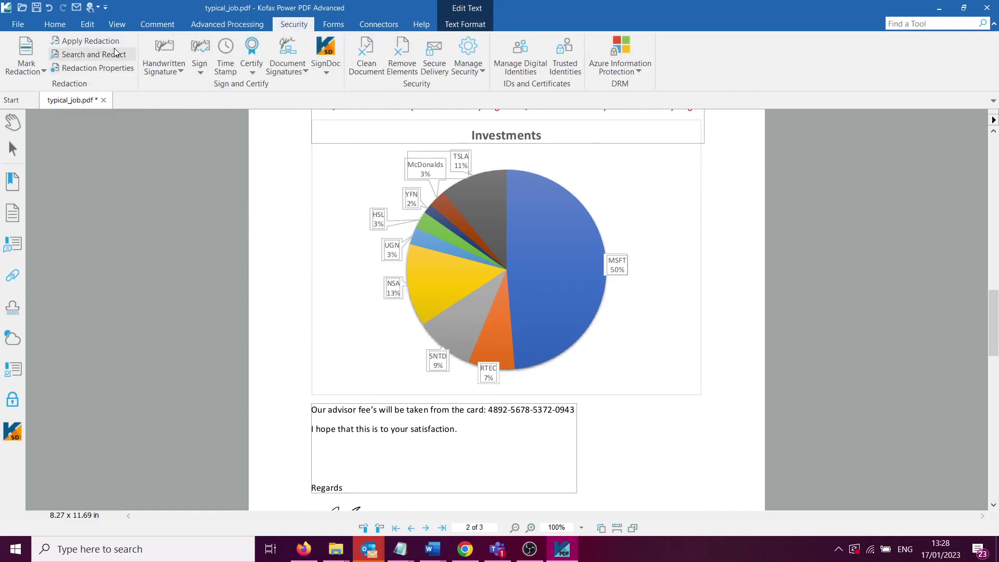
click(94, 54)
click(624, 301)
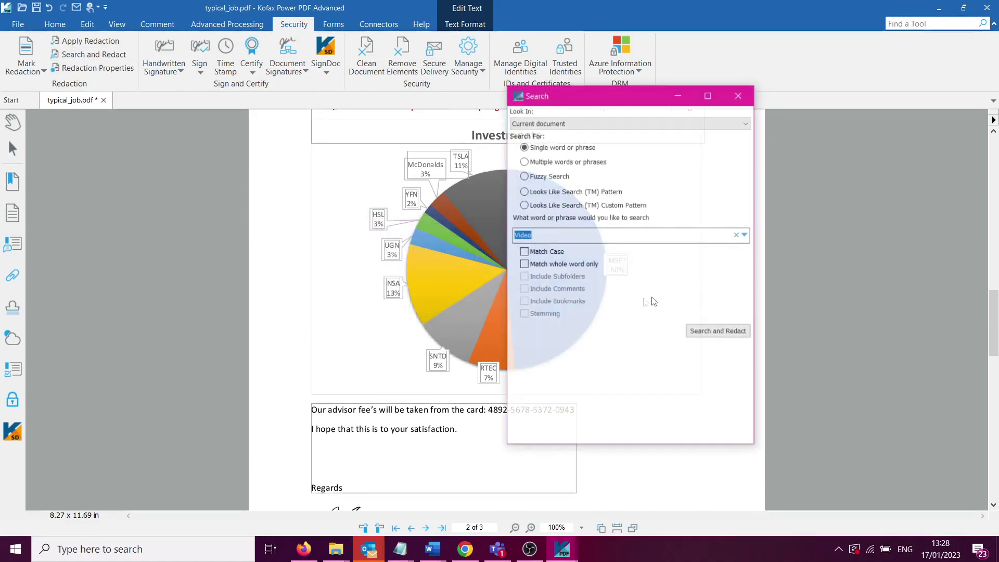
click(592, 122)
click(592, 120)
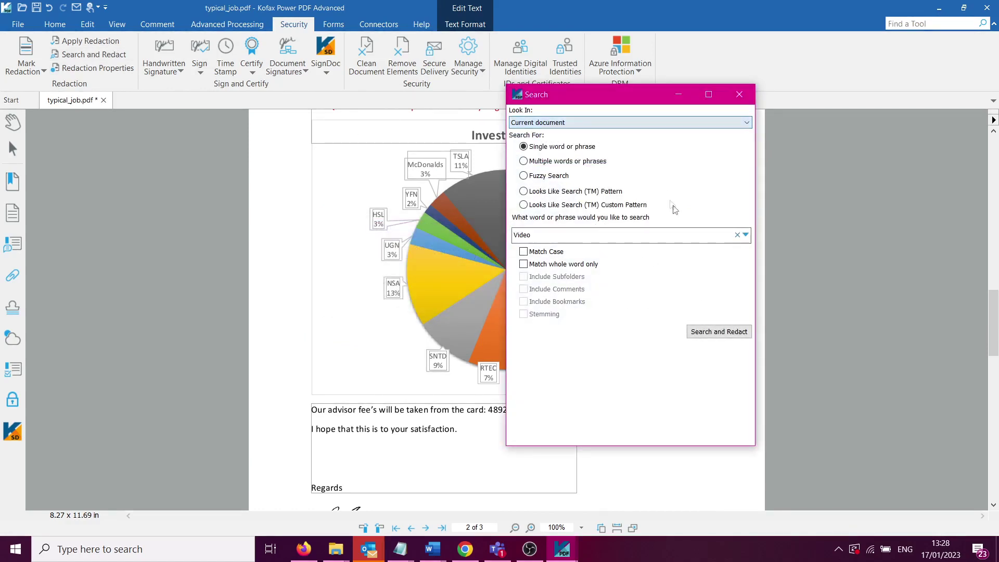
click(536, 192)
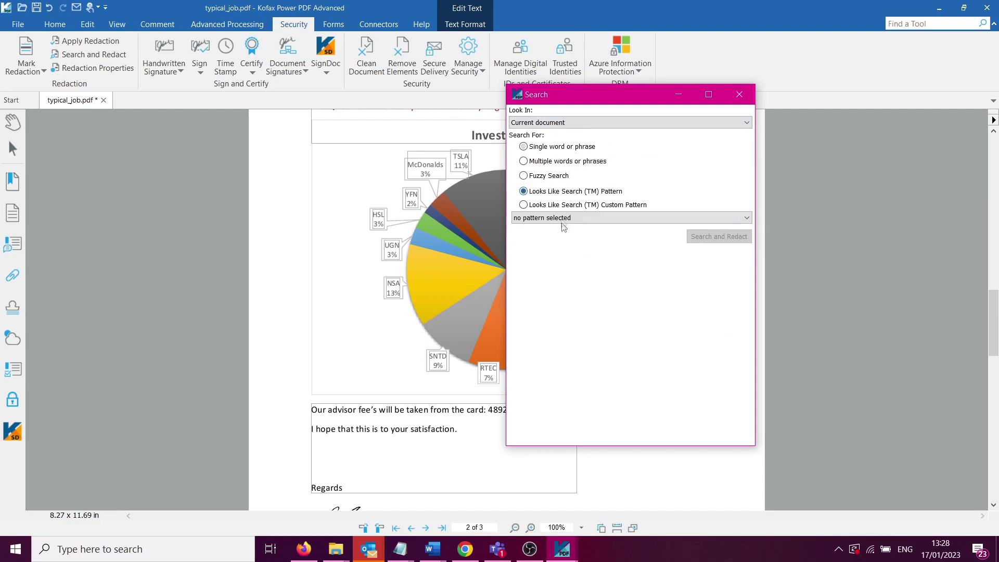
click(560, 218)
click(561, 420)
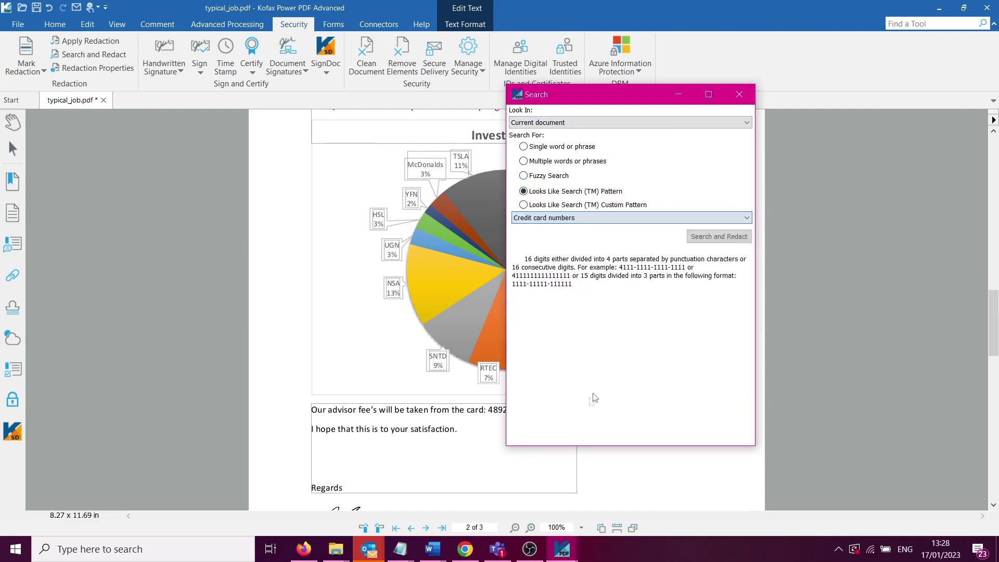
click(706, 240)
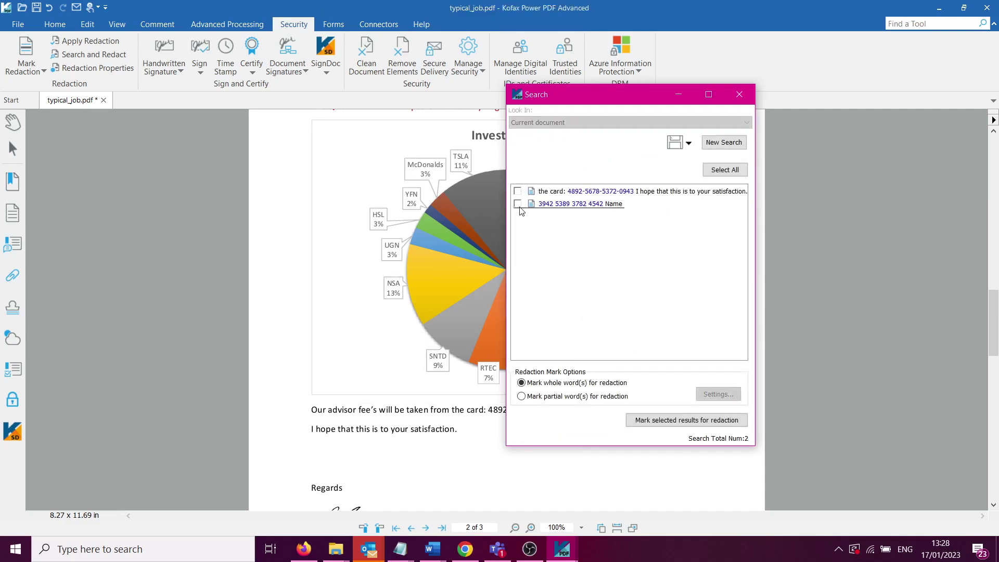
Tick both card-number results and mark them for redaction.
click(517, 191)
click(518, 191)
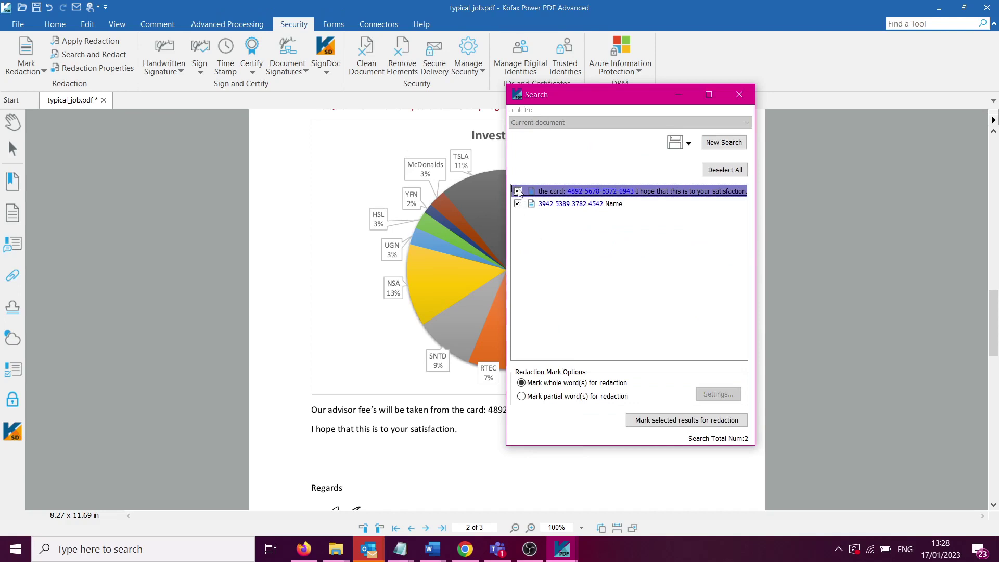
click(662, 421)
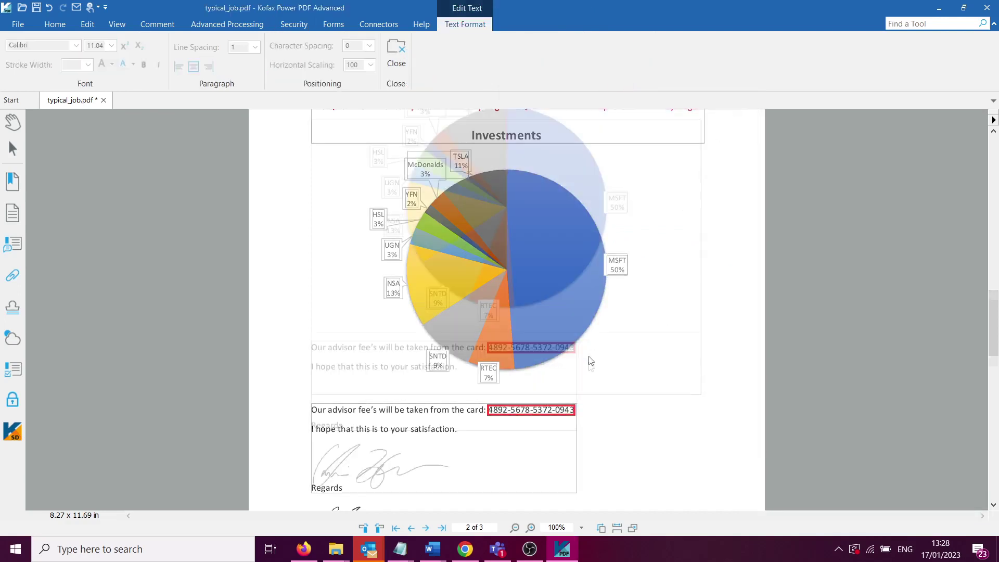
scroll(590, 361, down, 4)
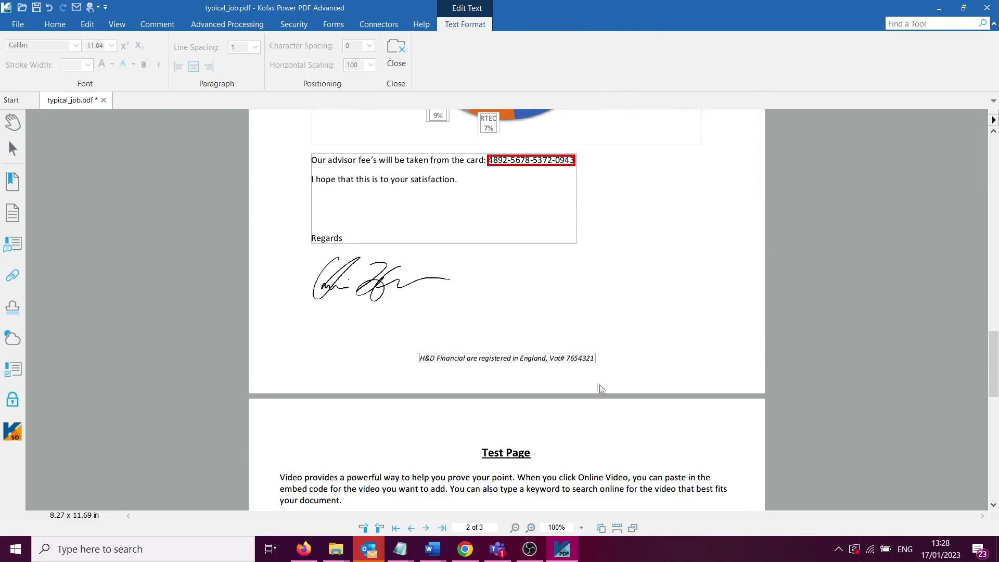
scroll(598, 388, up, 10)
scroll(618, 395, up, 6)
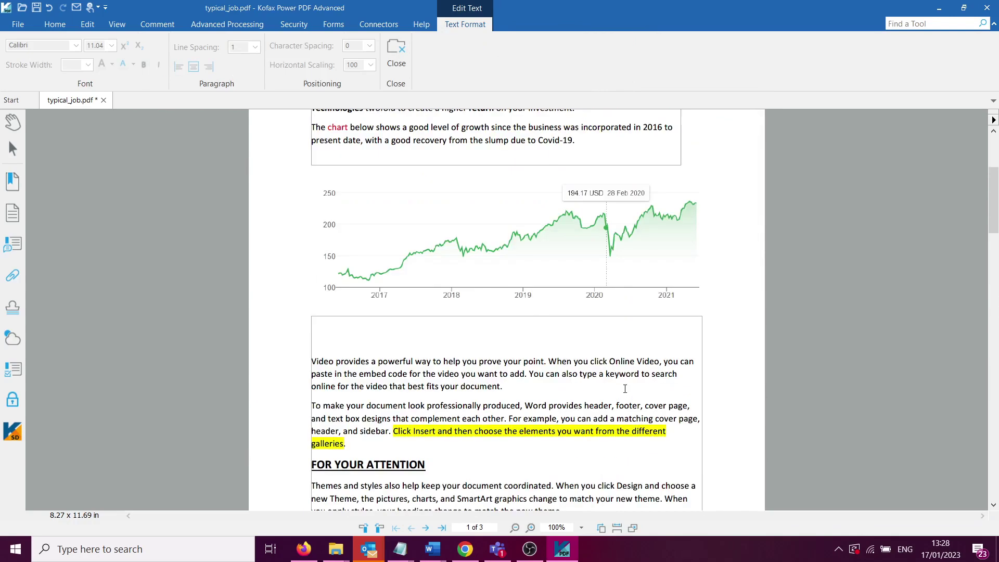
scroll(624, 394, down, 15)
scroll(629, 394, up, 5)
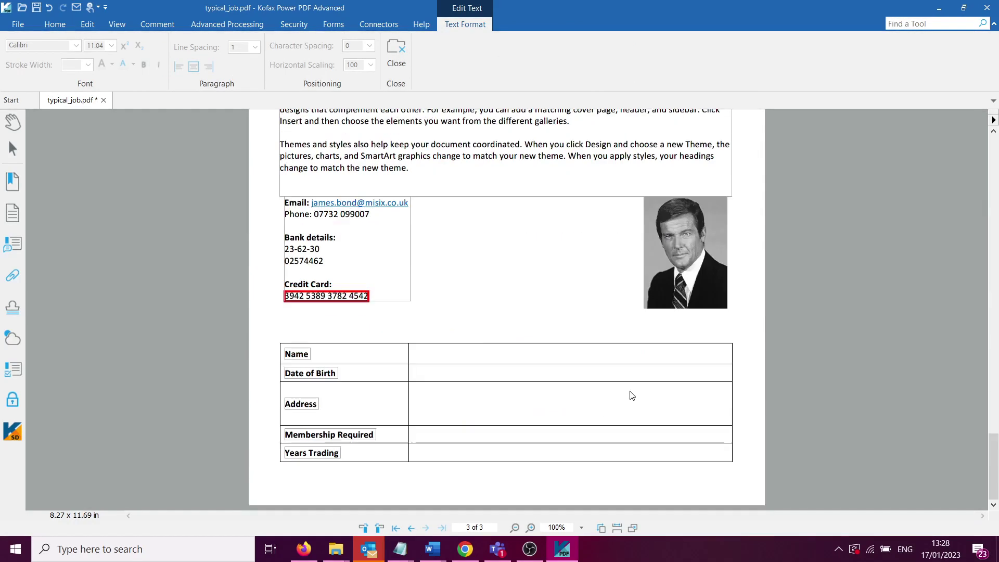
scroll(468, 353, down, 5)
scroll(557, 374, up, 7)
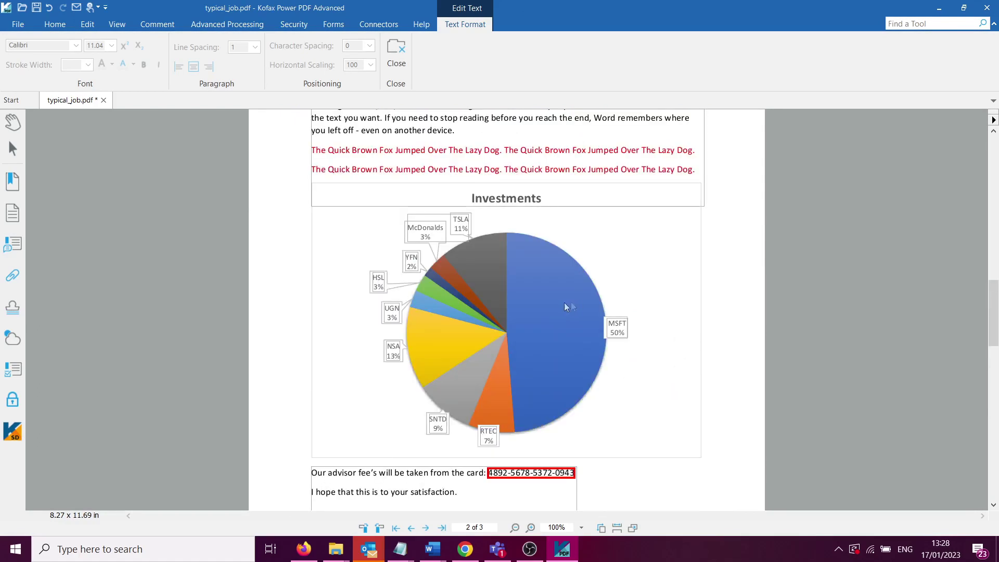
In Edit Object mode, pull the SNTD and RTEC slices out of the pie.
click(87, 24)
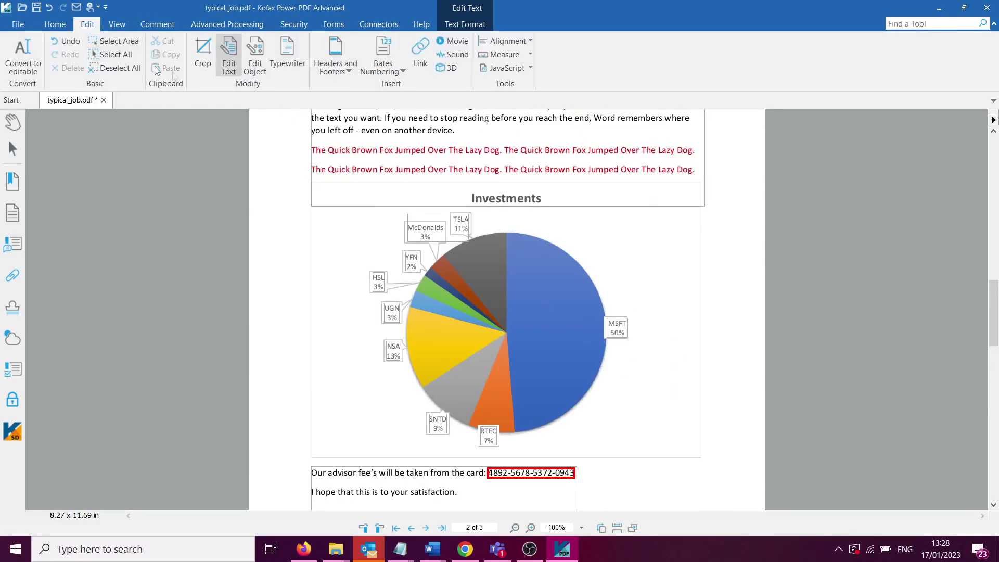
click(254, 56)
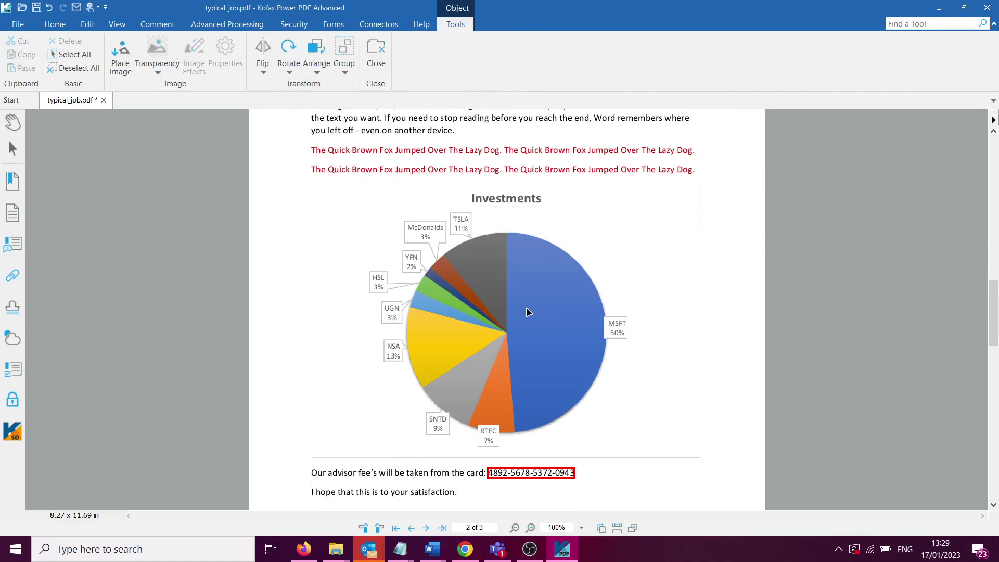
click(526, 311)
scroll(526, 311, up, 2)
scroll(526, 311, down, 3)
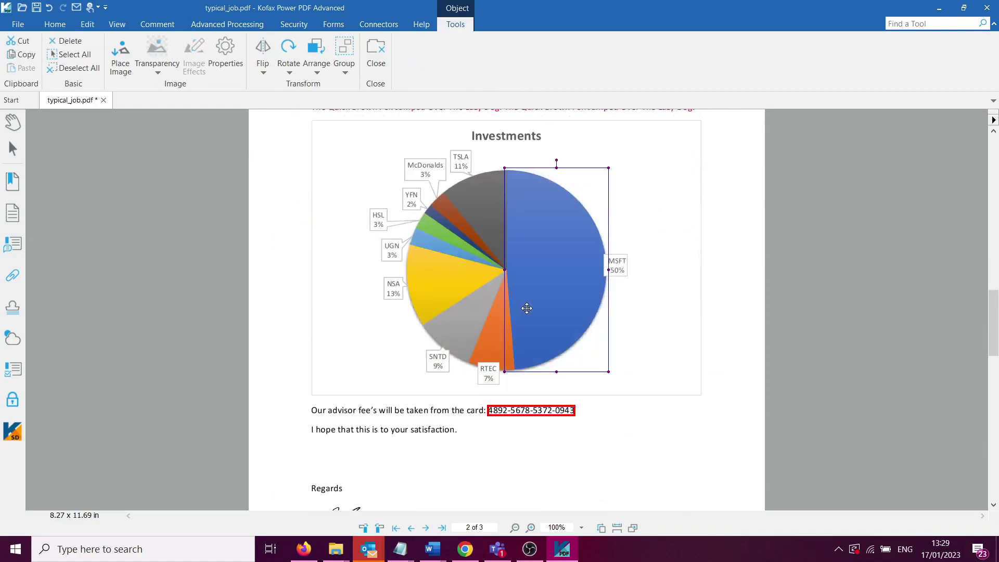
click(457, 286)
drag(465, 315, 421, 333)
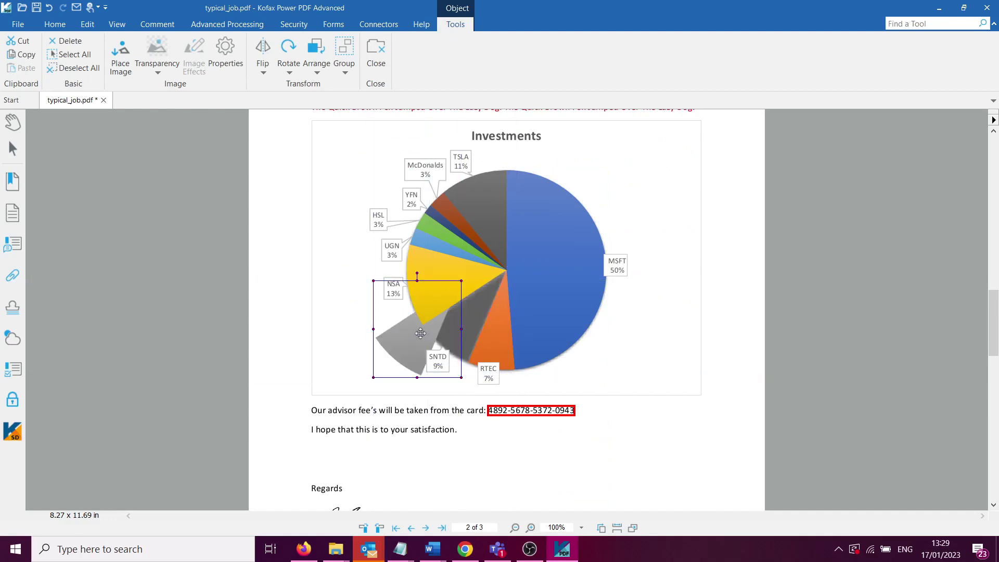
drag(479, 345, 473, 364)
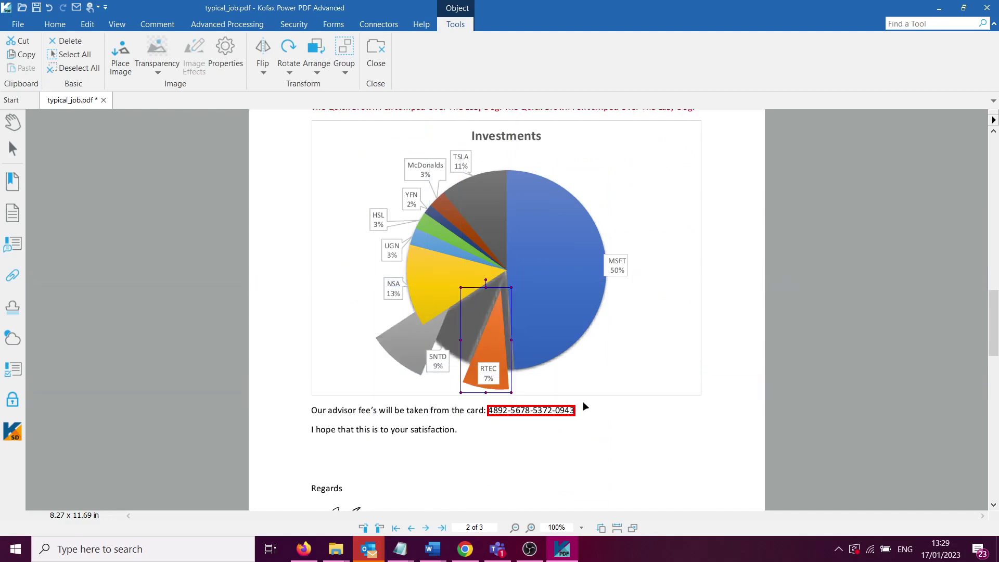
Move the H&D Financial logo to the left.
scroll(582, 382, up, 5)
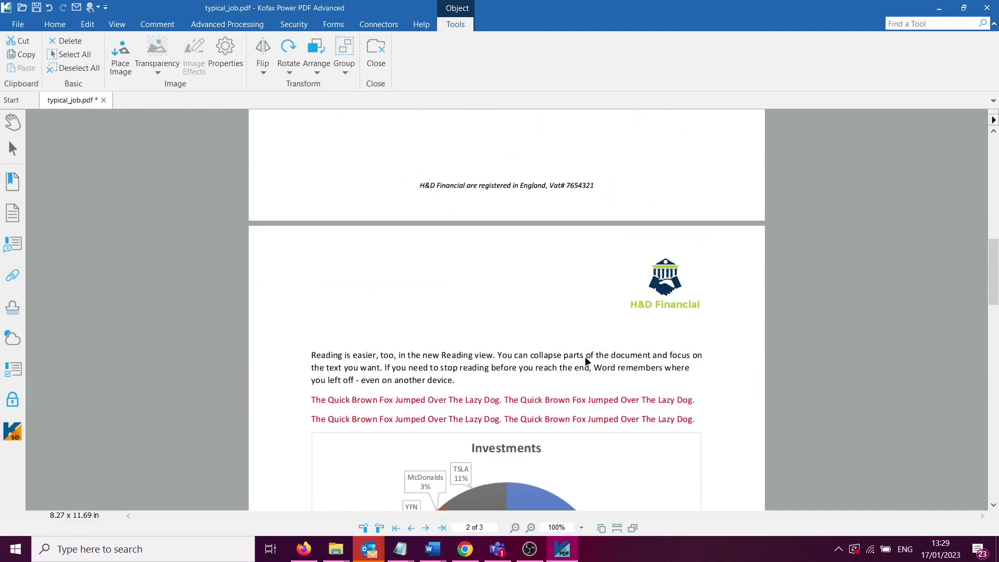
click(641, 293)
drag(640, 293, 593, 291)
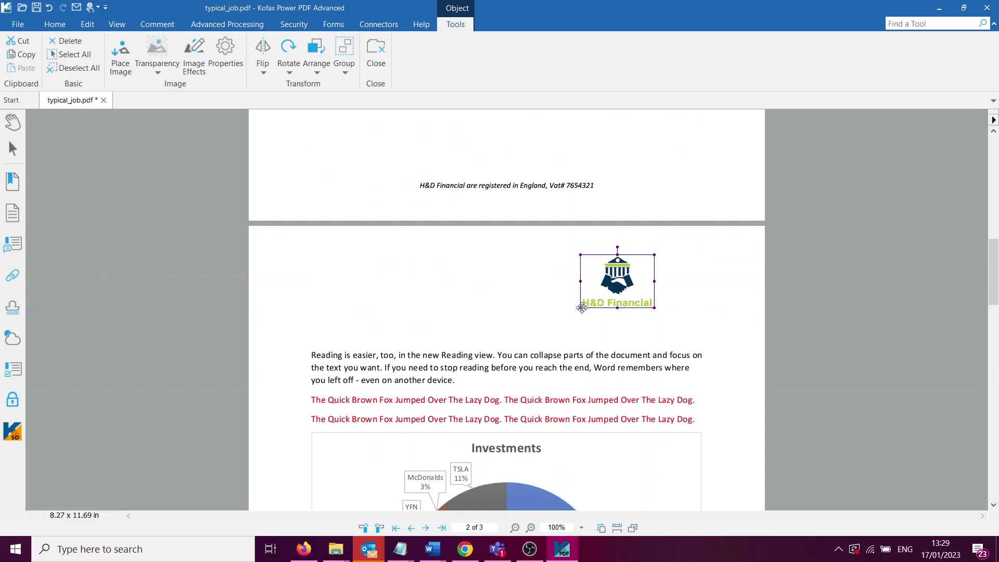
Highlight the text 'Judging by recent market' in yellow.
click(537, 348)
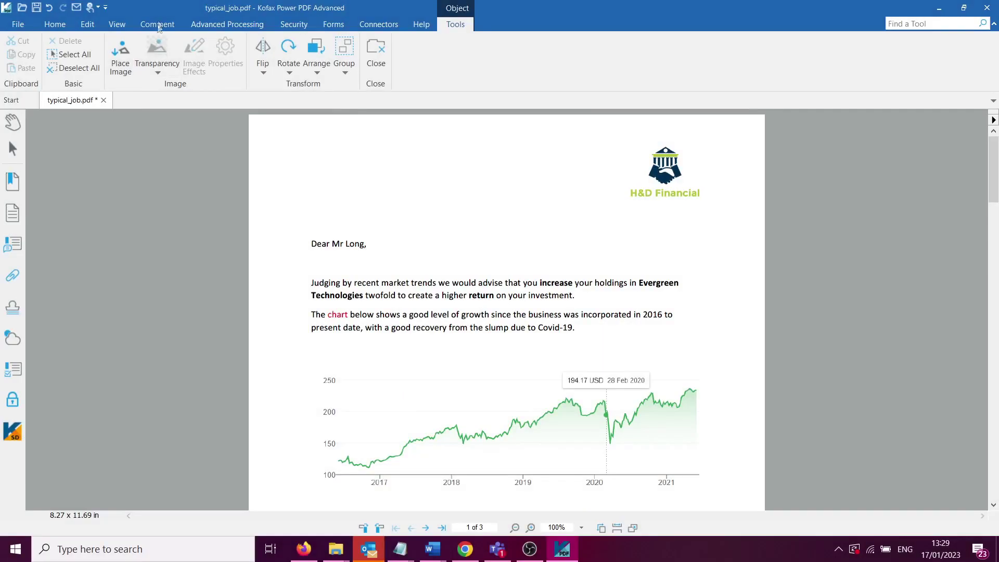
click(158, 25)
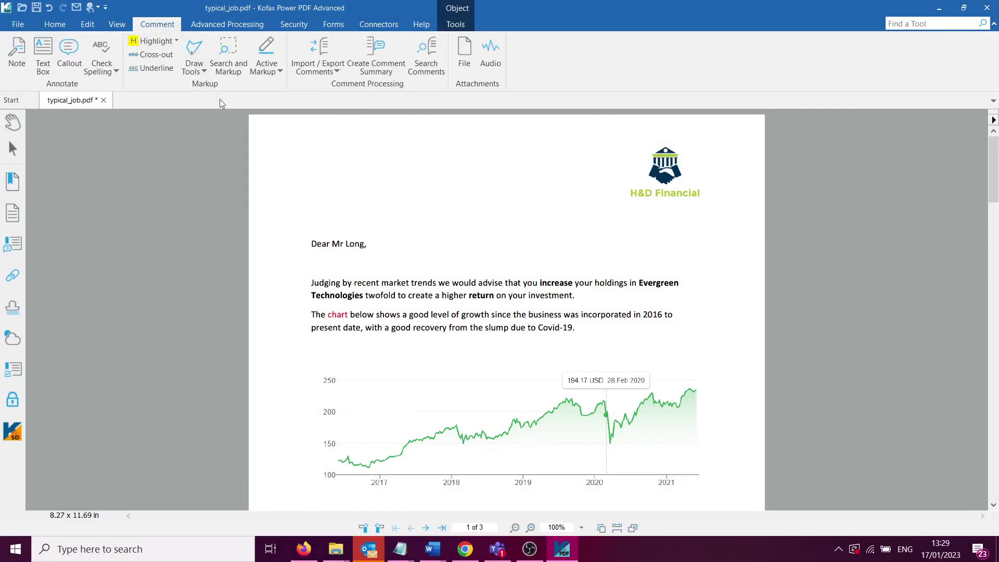
click(156, 41)
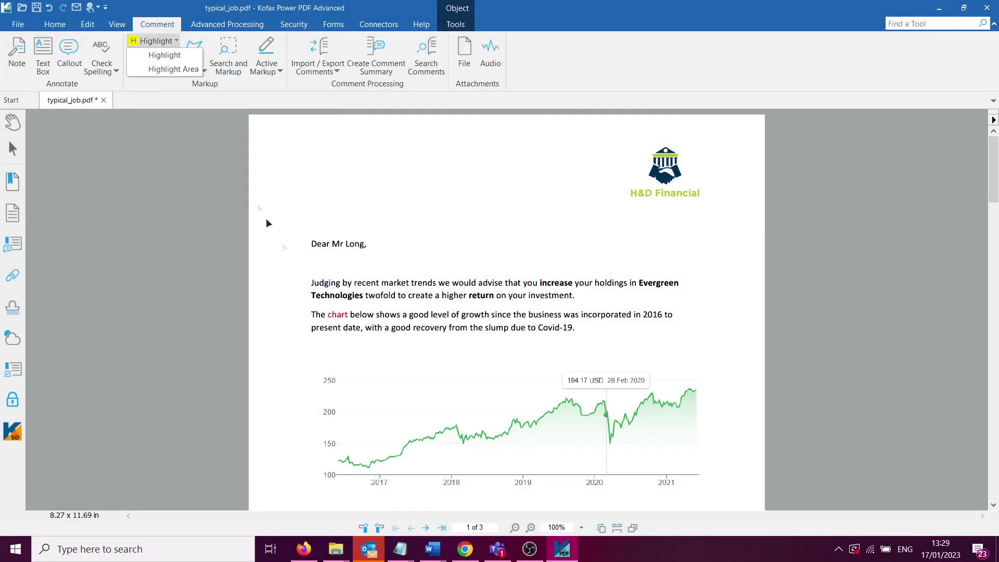
click(273, 232)
drag(310, 282, 413, 281)
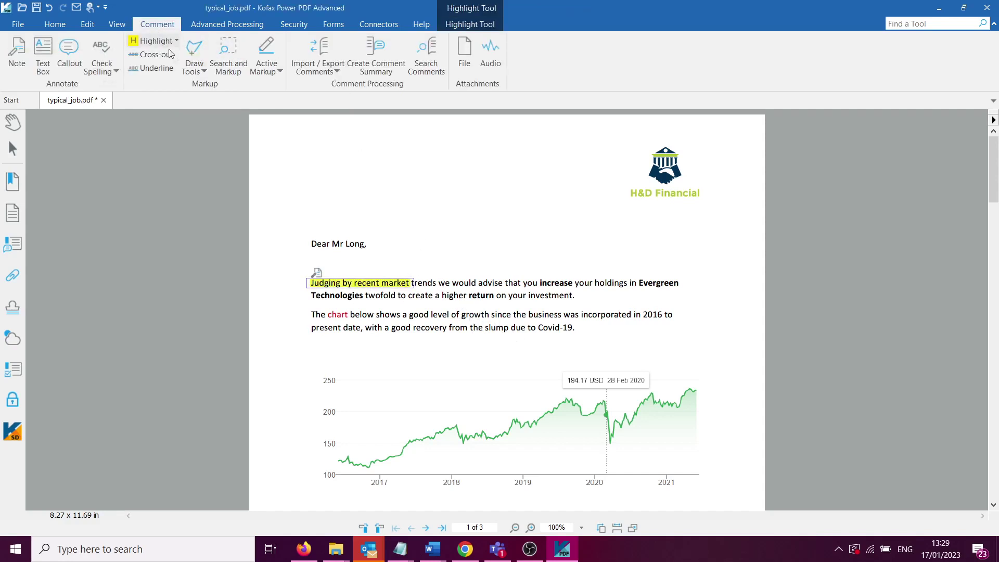
Place a blue-filled text box over the letter's opening.
click(50, 61)
click(421, 198)
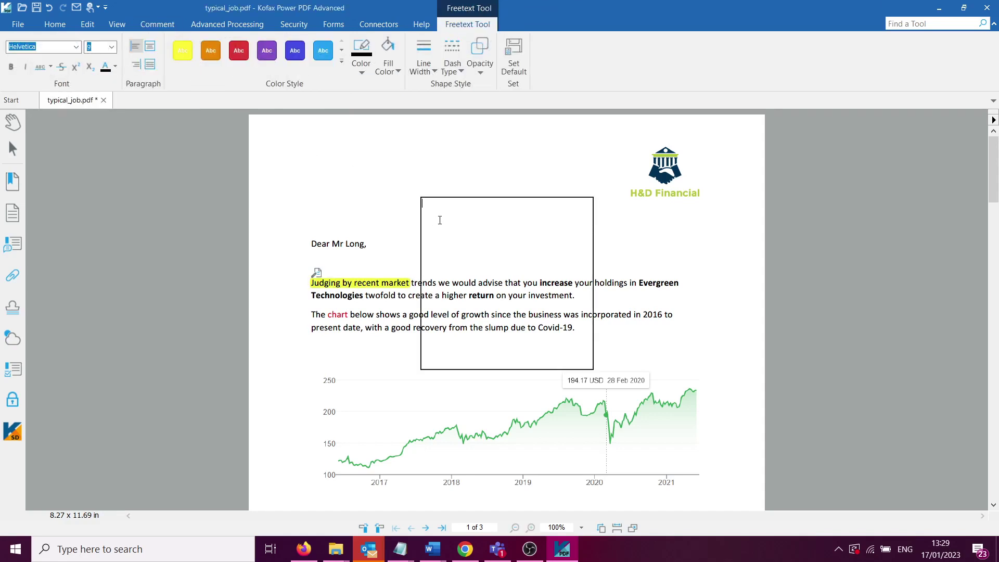
click(322, 51)
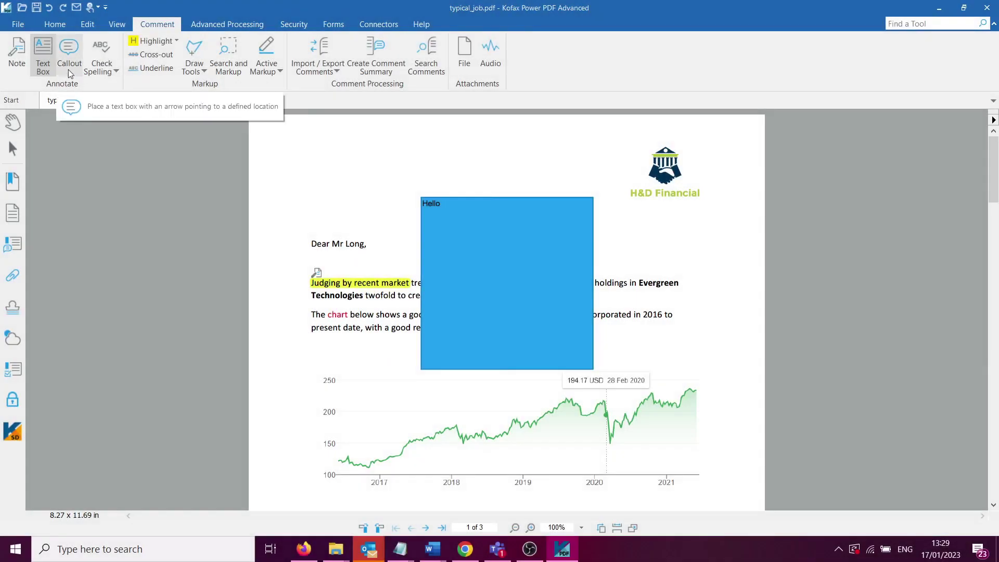
Add a callout at the stock chart's dip reading 'Note this trend'.
click(68, 61)
scroll(661, 373, down, 3)
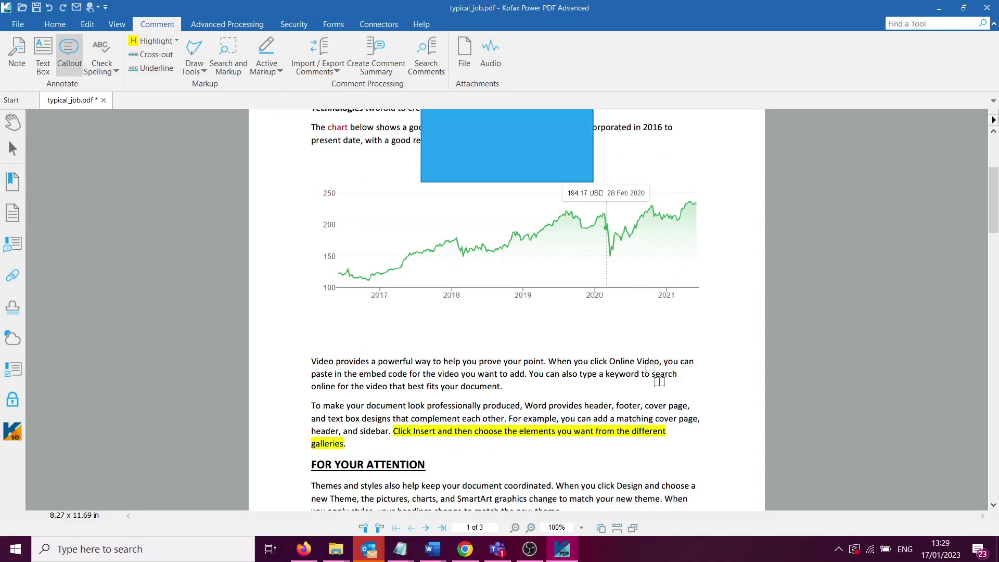
click(569, 264)
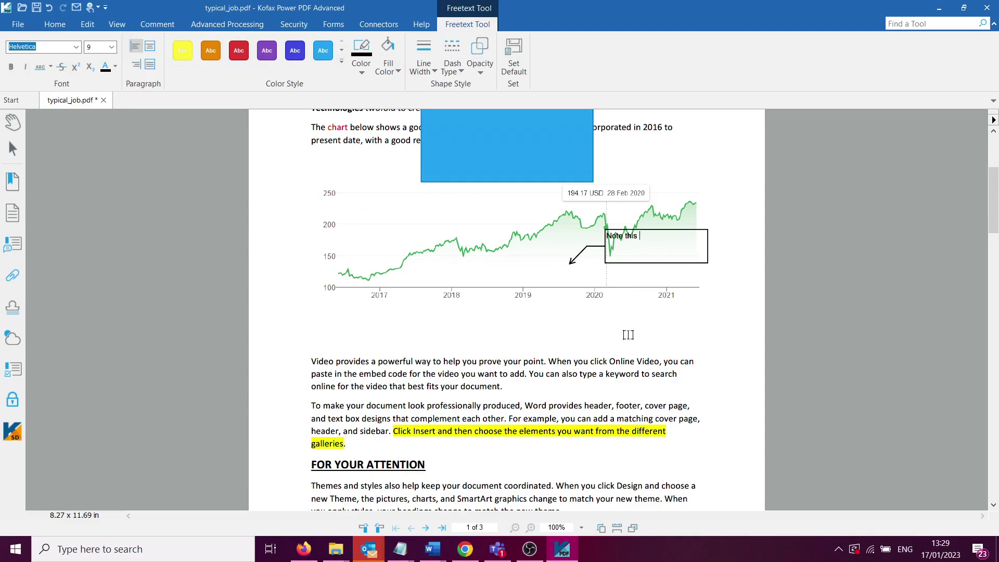
text(Note this trend)
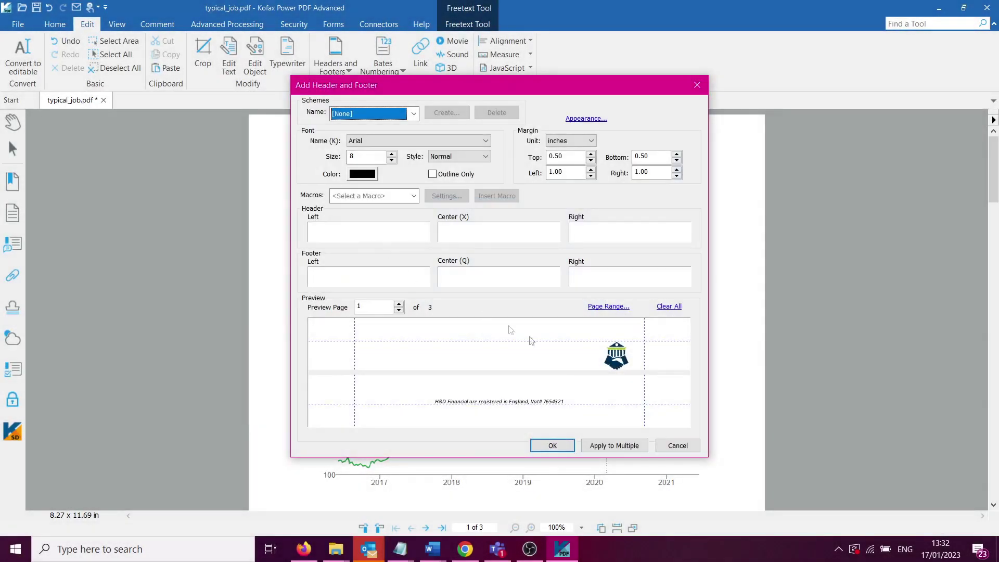
Insert the Page Number field in Header Left and the File Name field in Header Right.
click(394, 222)
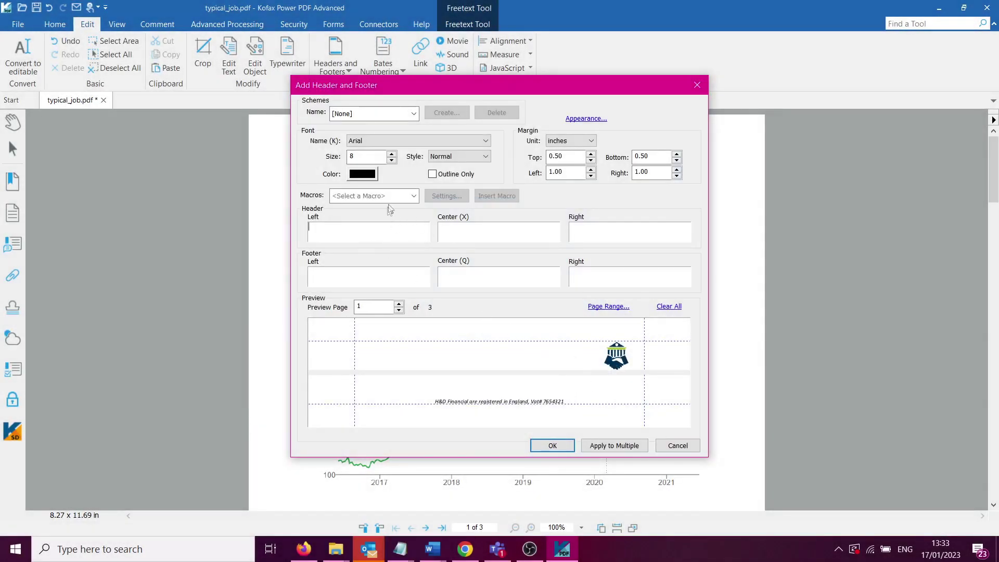
click(415, 197)
key(Down)
key(Return)
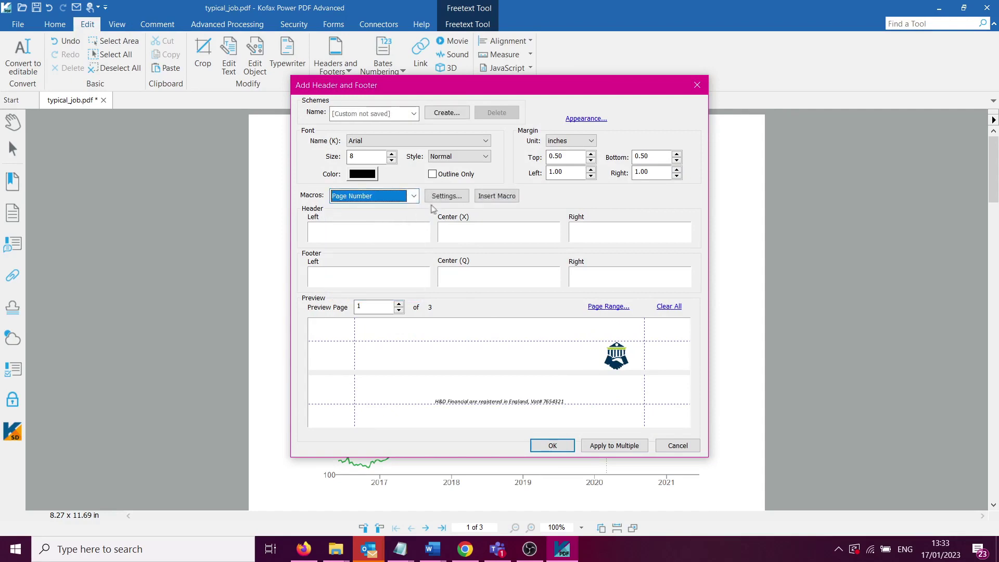
click(496, 196)
click(414, 197)
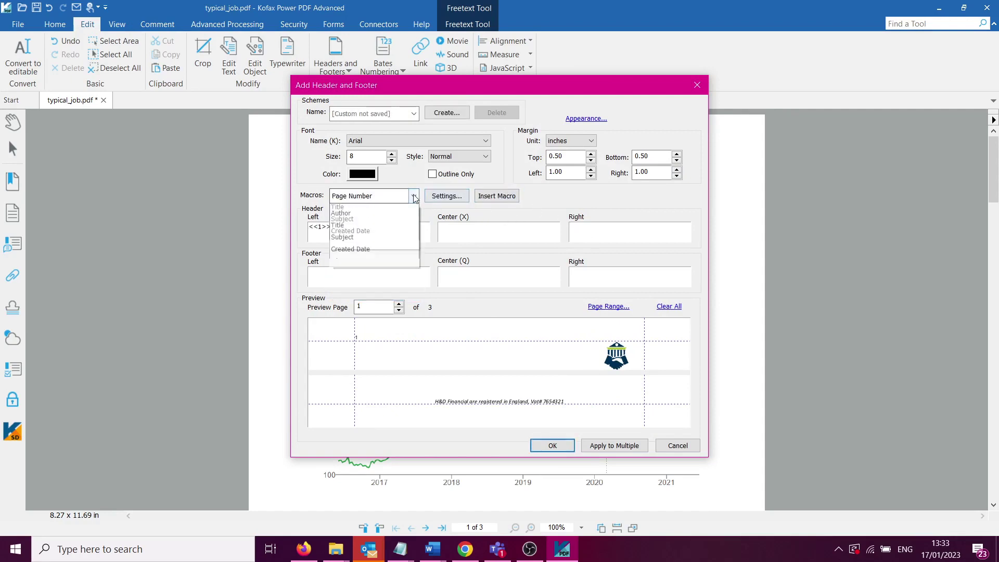
click(384, 289)
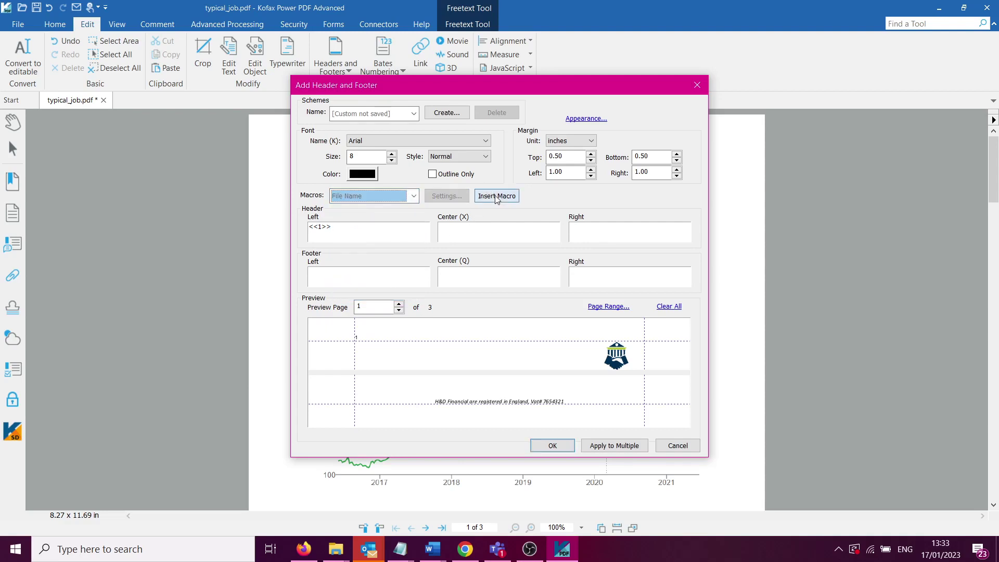
click(497, 196)
Put 'Hello' in Footer Left, apply to the document, and review the pages.
click(385, 278)
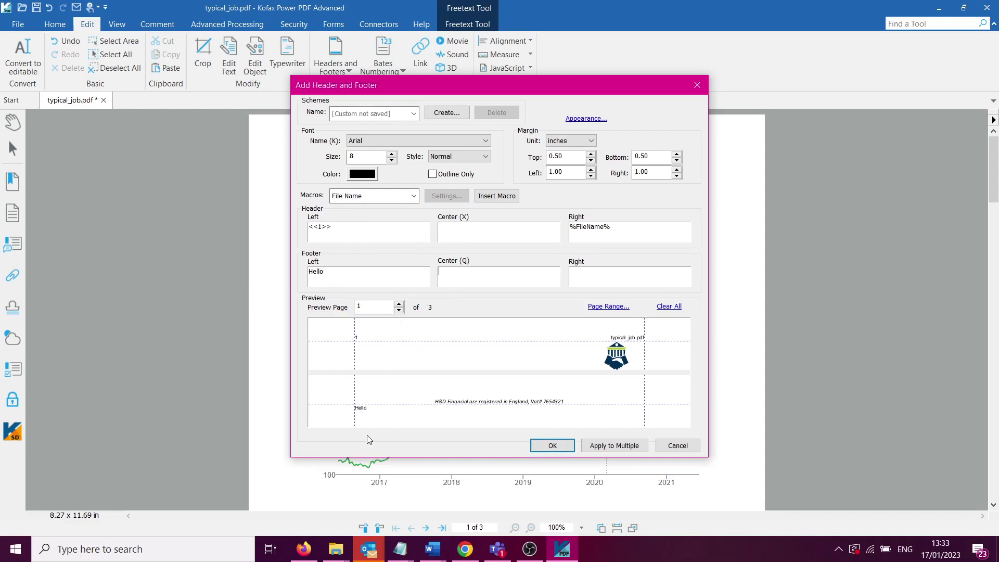
click(552, 446)
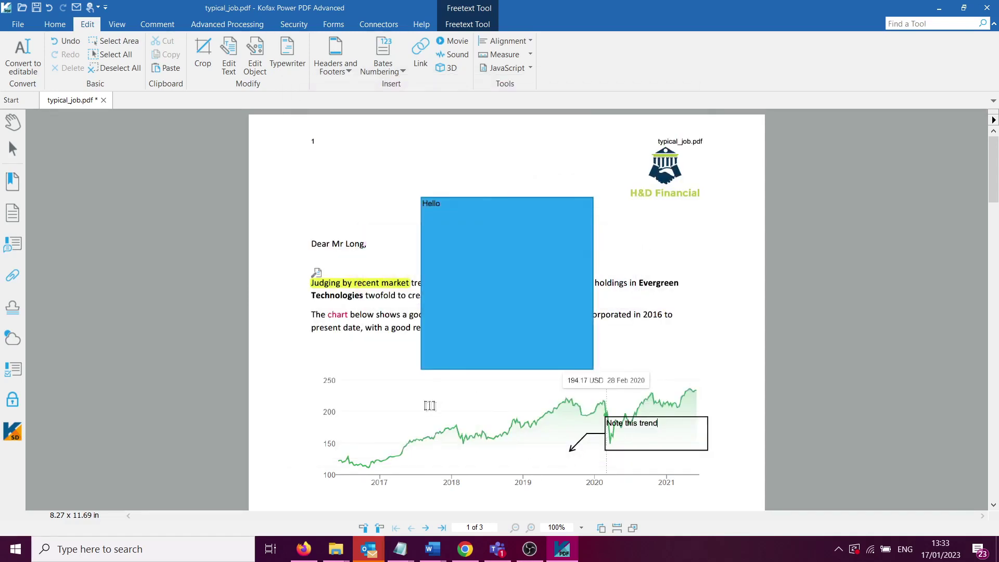
scroll(428, 320, down, 10)
scroll(429, 319, up, 3)
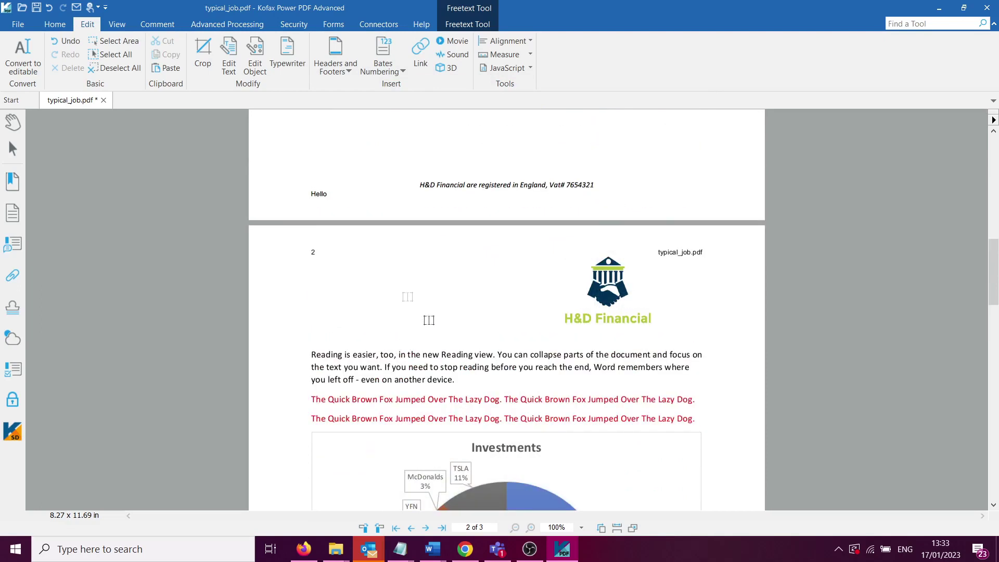
scroll(572, 387, down, 8)
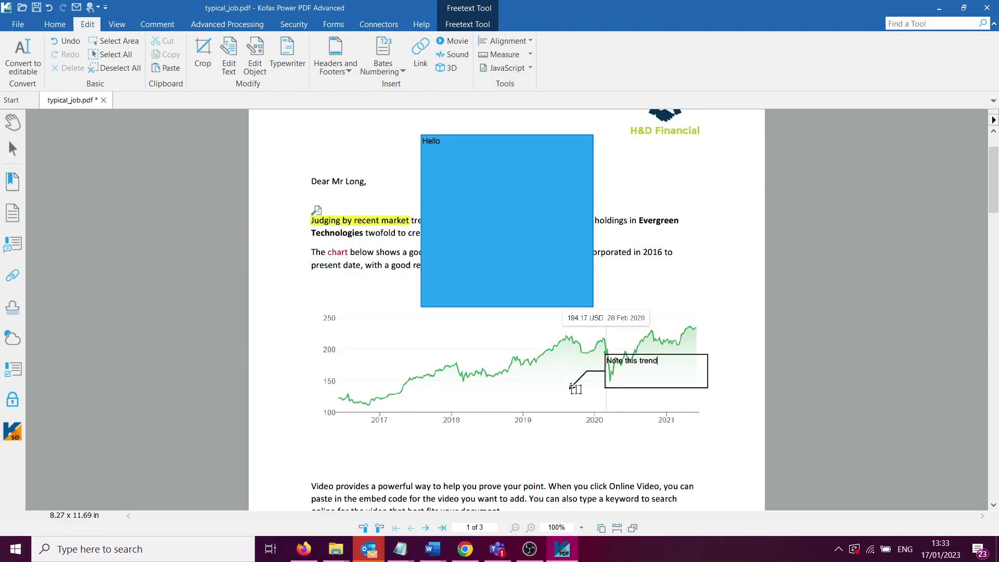
scroll(574, 387, up, 2)
Choose OneDrive Save from the Connectors options and accept the unapplied redaction warning.
click(388, 25)
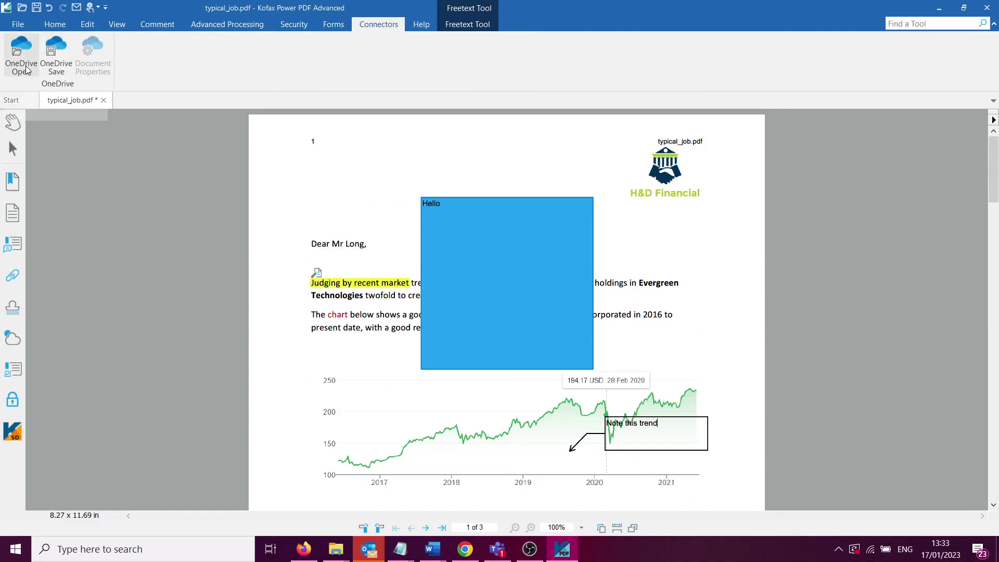
click(57, 78)
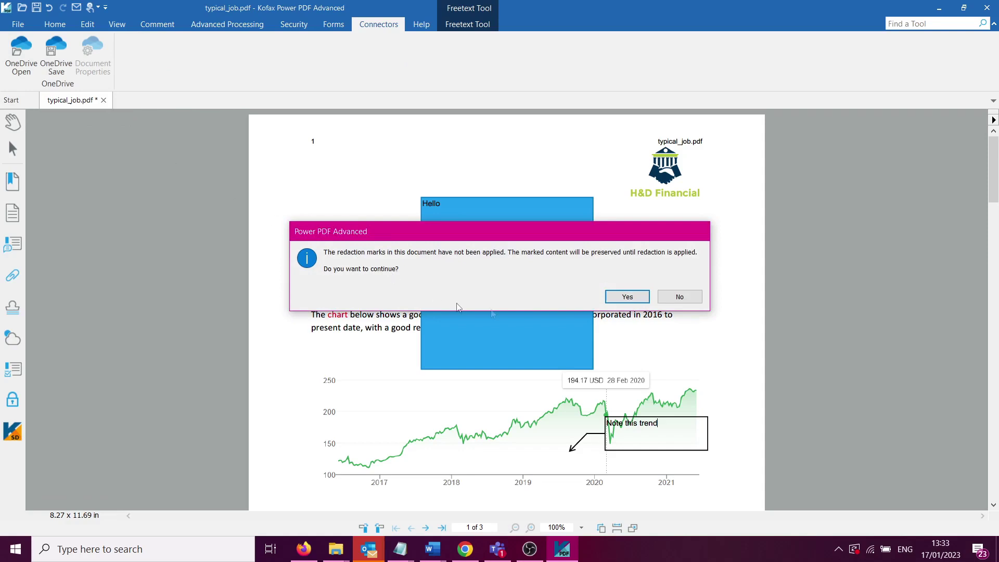
click(627, 297)
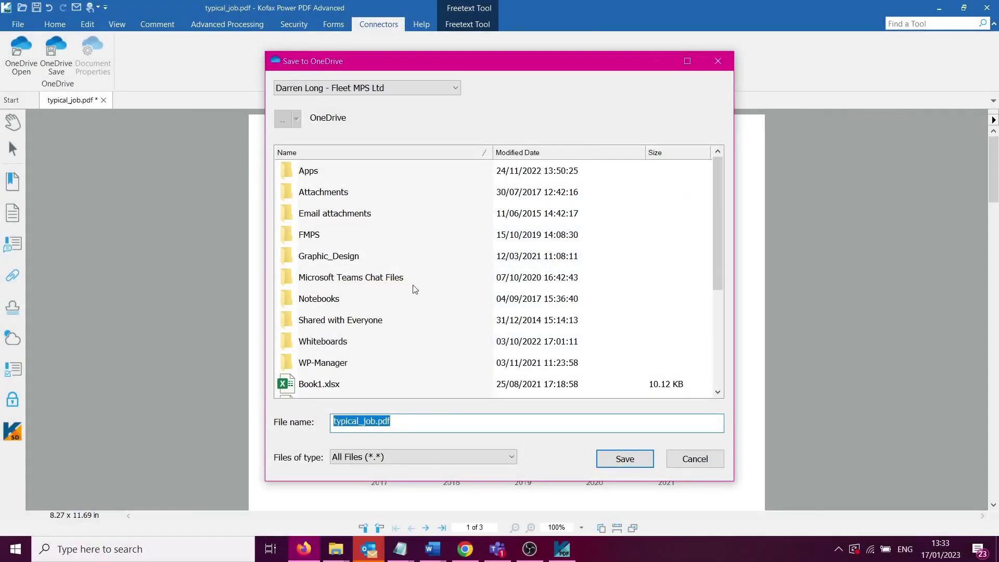
scroll(415, 289, down, 3)
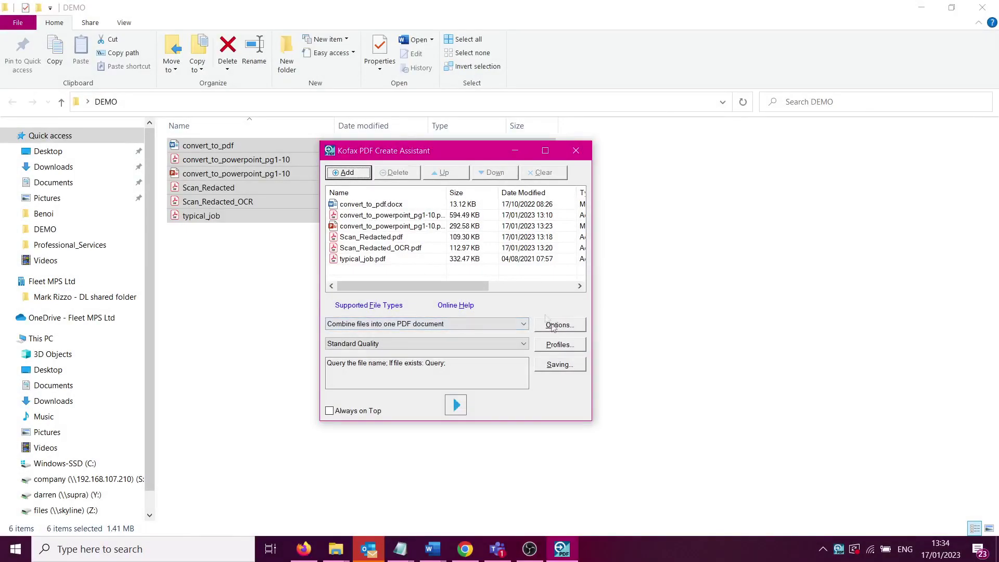
Combine the six listed DEMO files and save the merged PDF as test.
click(455, 405)
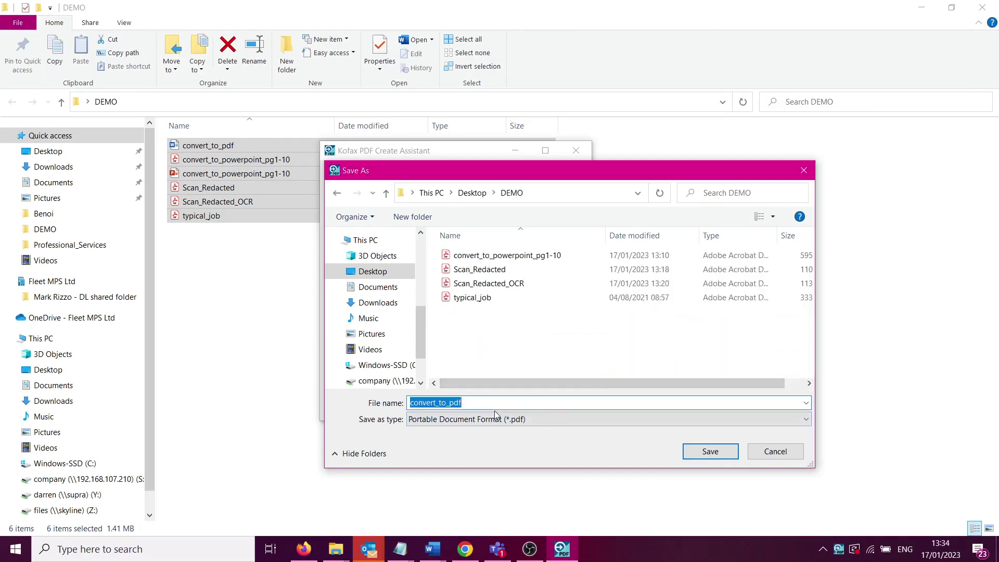
text(test)
key(Return)
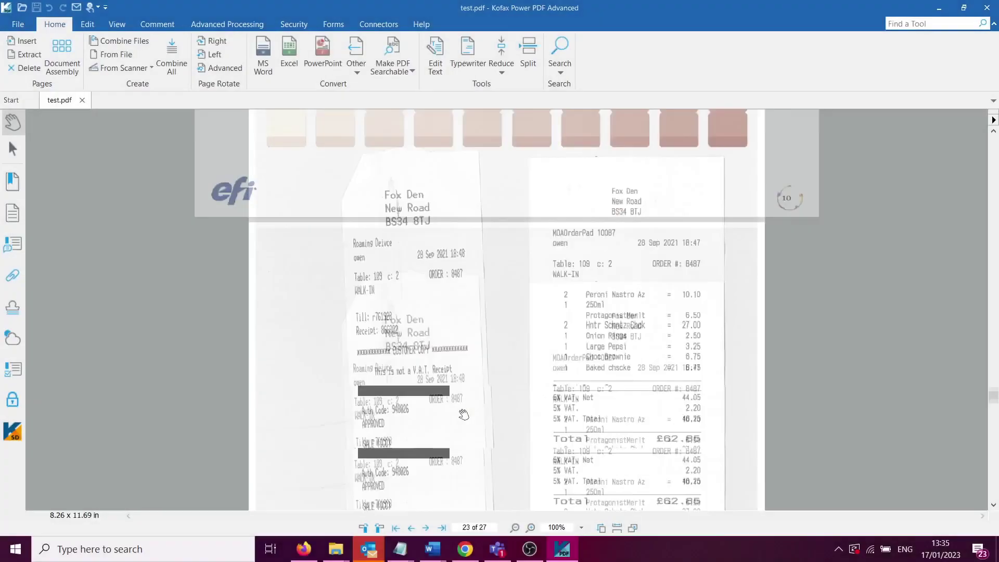
Scroll through test.pdf and visit its bookmarks, from Heading 1 - 1 to Scan_Redacted_OCR.
scroll(462, 415, down, 10)
scroll(463, 415, down, 10)
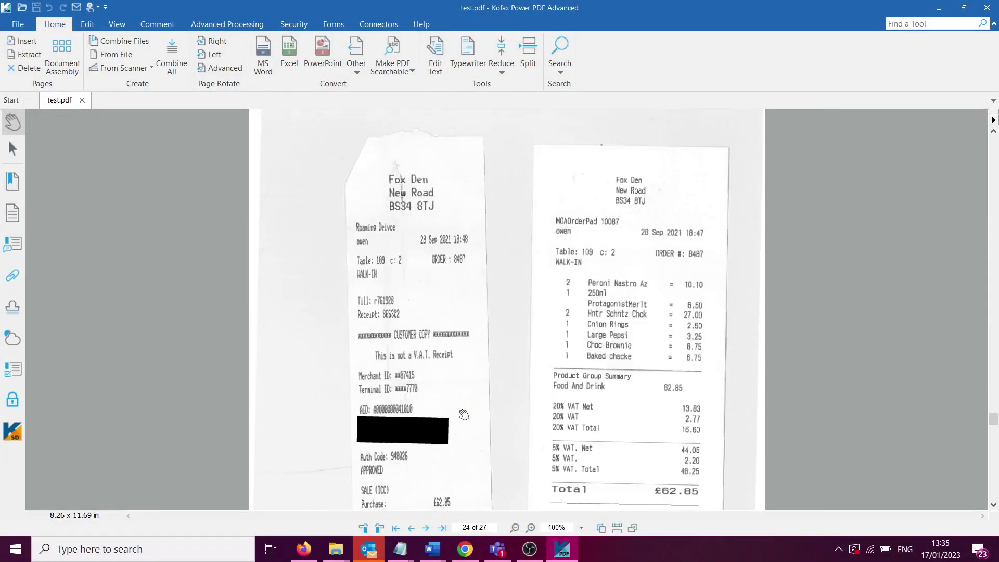
scroll(462, 414, down, 10)
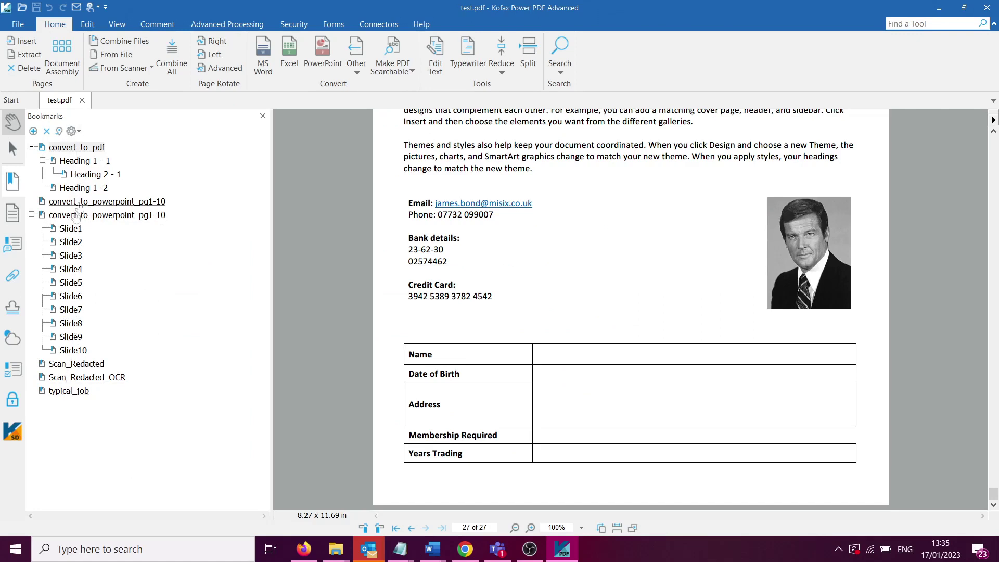
click(84, 162)
click(94, 174)
click(83, 188)
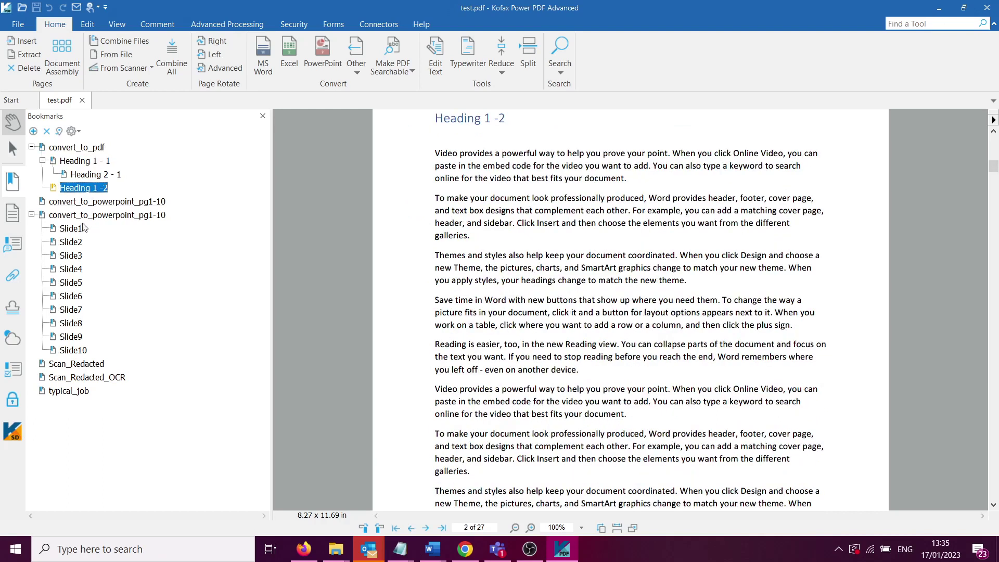
click(81, 216)
click(70, 296)
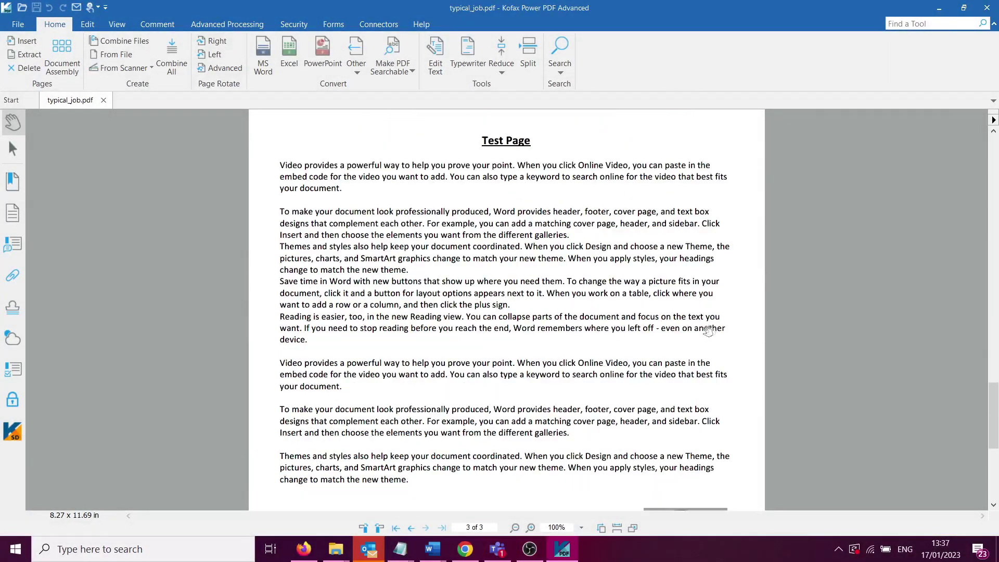
scroll(611, 336, up, 20)
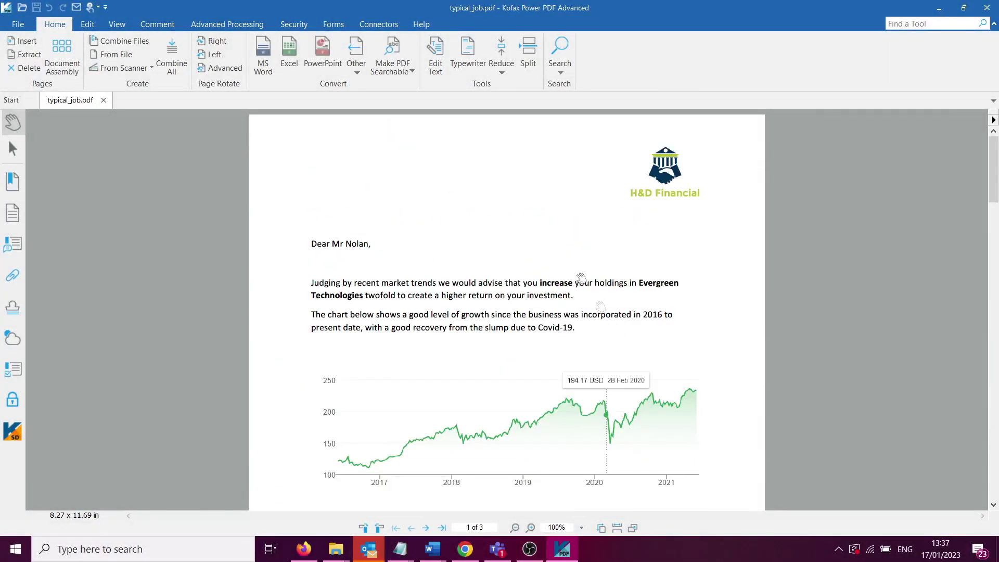
click(528, 52)
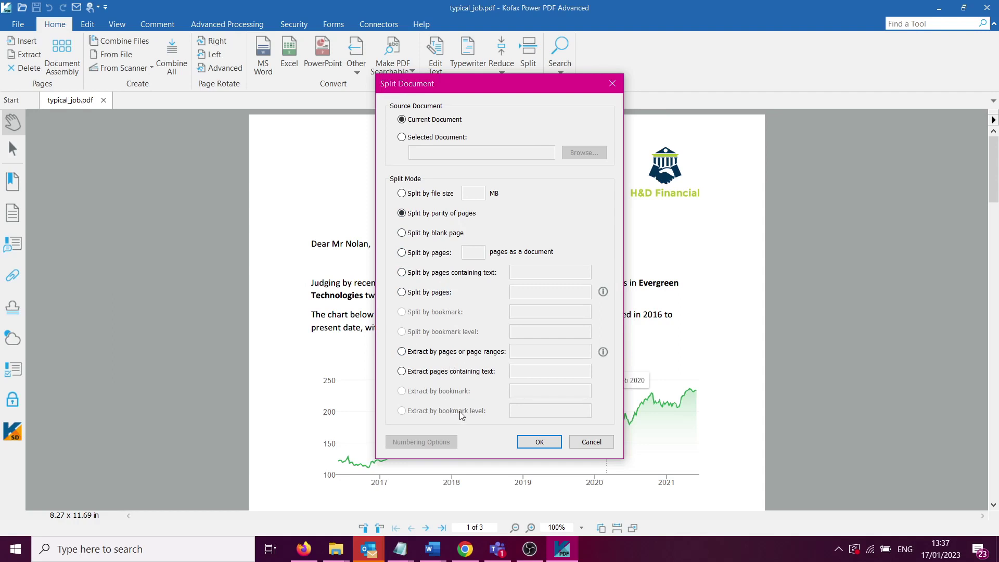
click(587, 443)
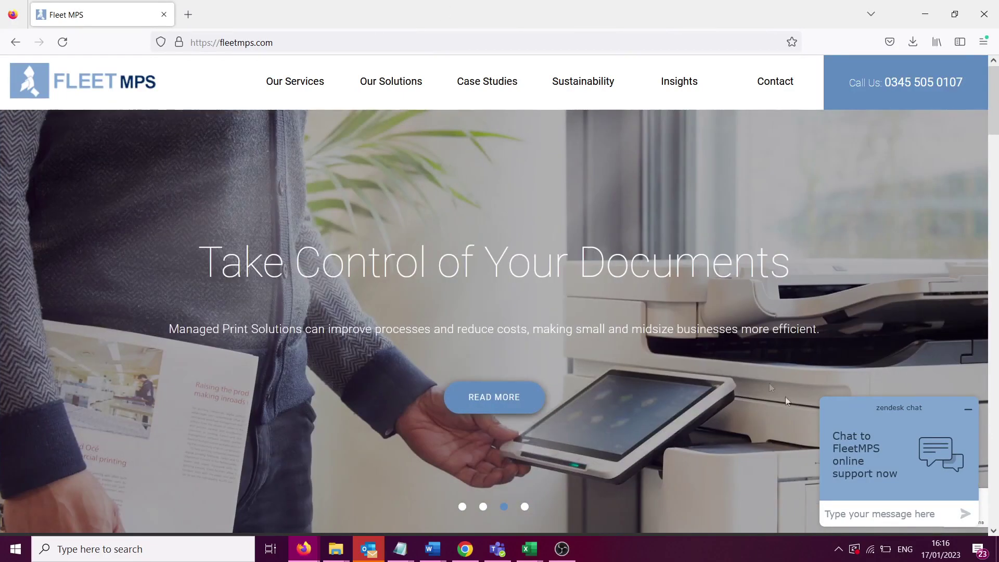
View the Contact page's General Request form, then scroll the Insights article grid.
click(853, 513)
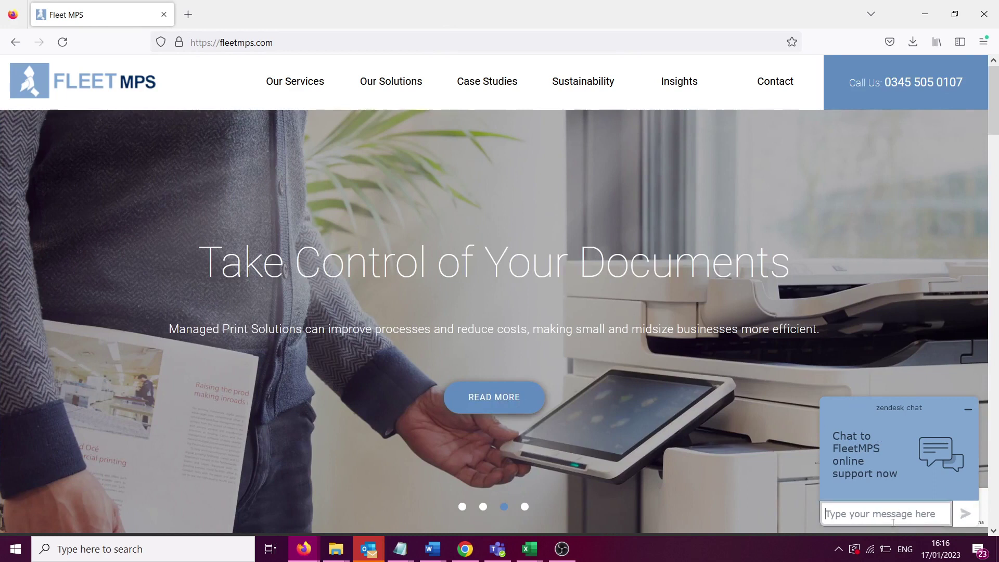
click(774, 82)
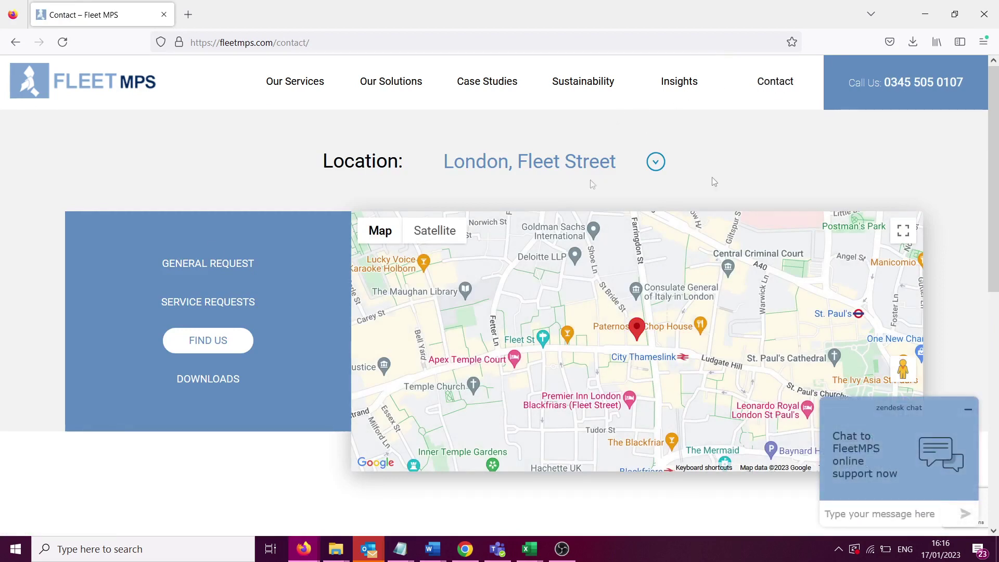
click(208, 263)
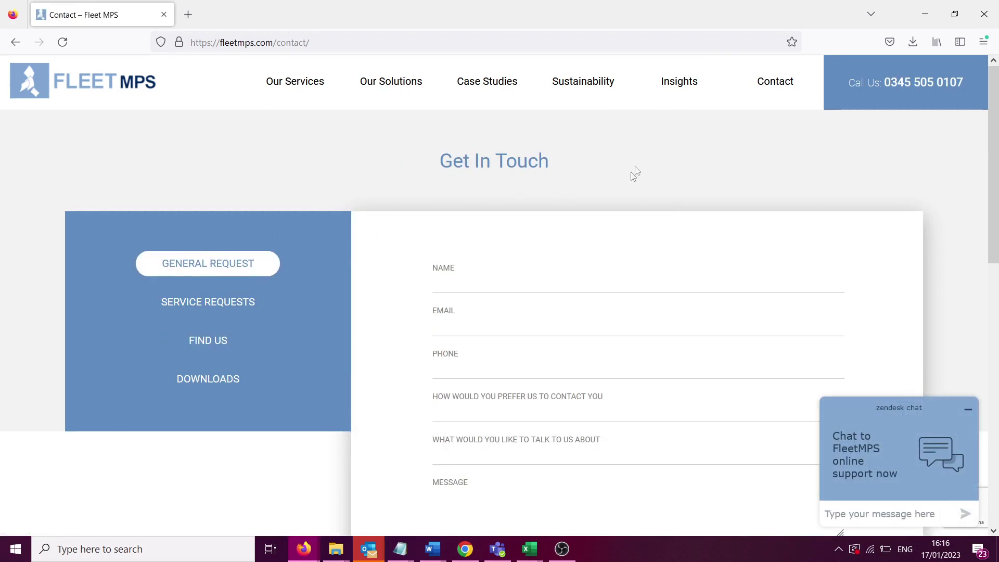
click(674, 82)
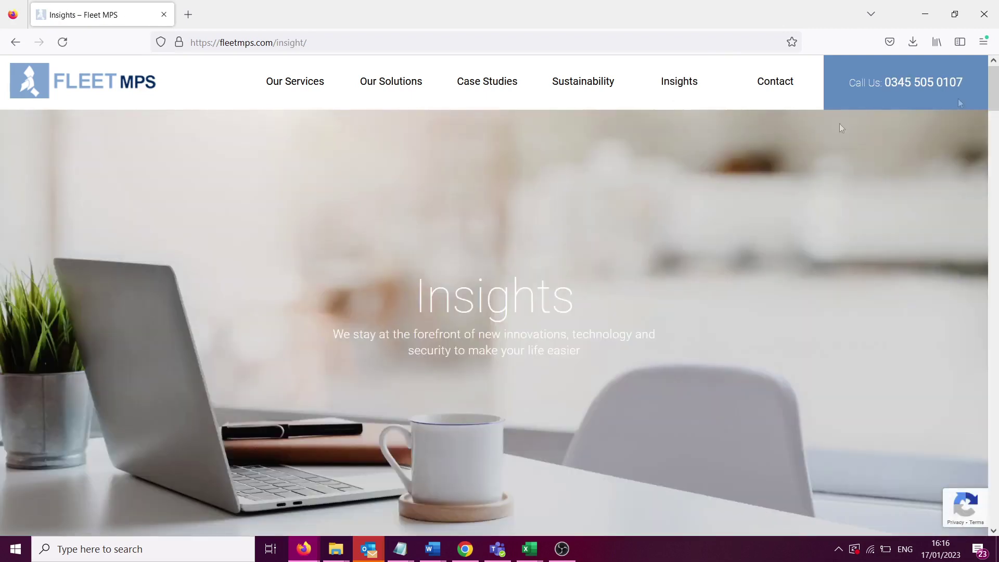
drag(995, 96, 977, 286)
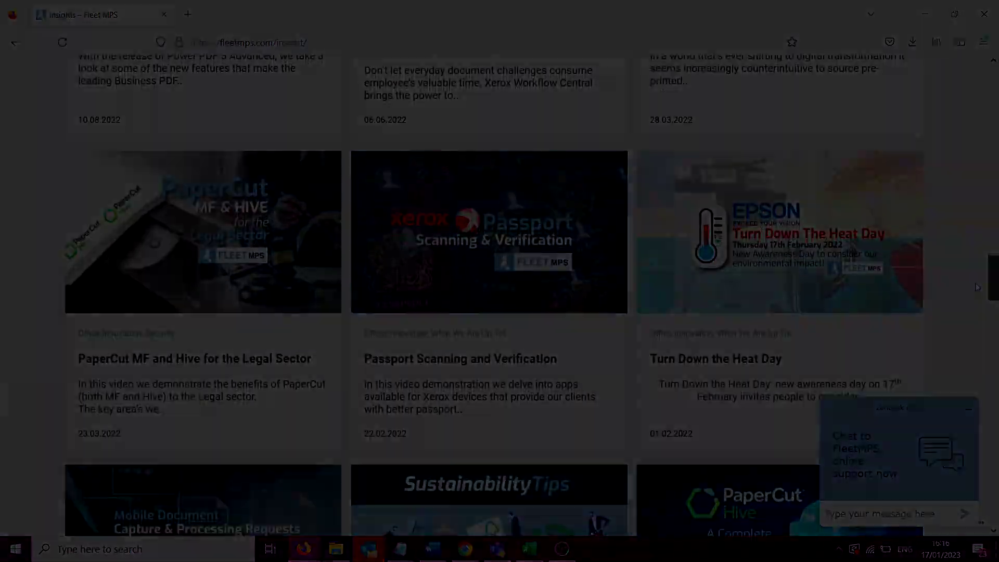